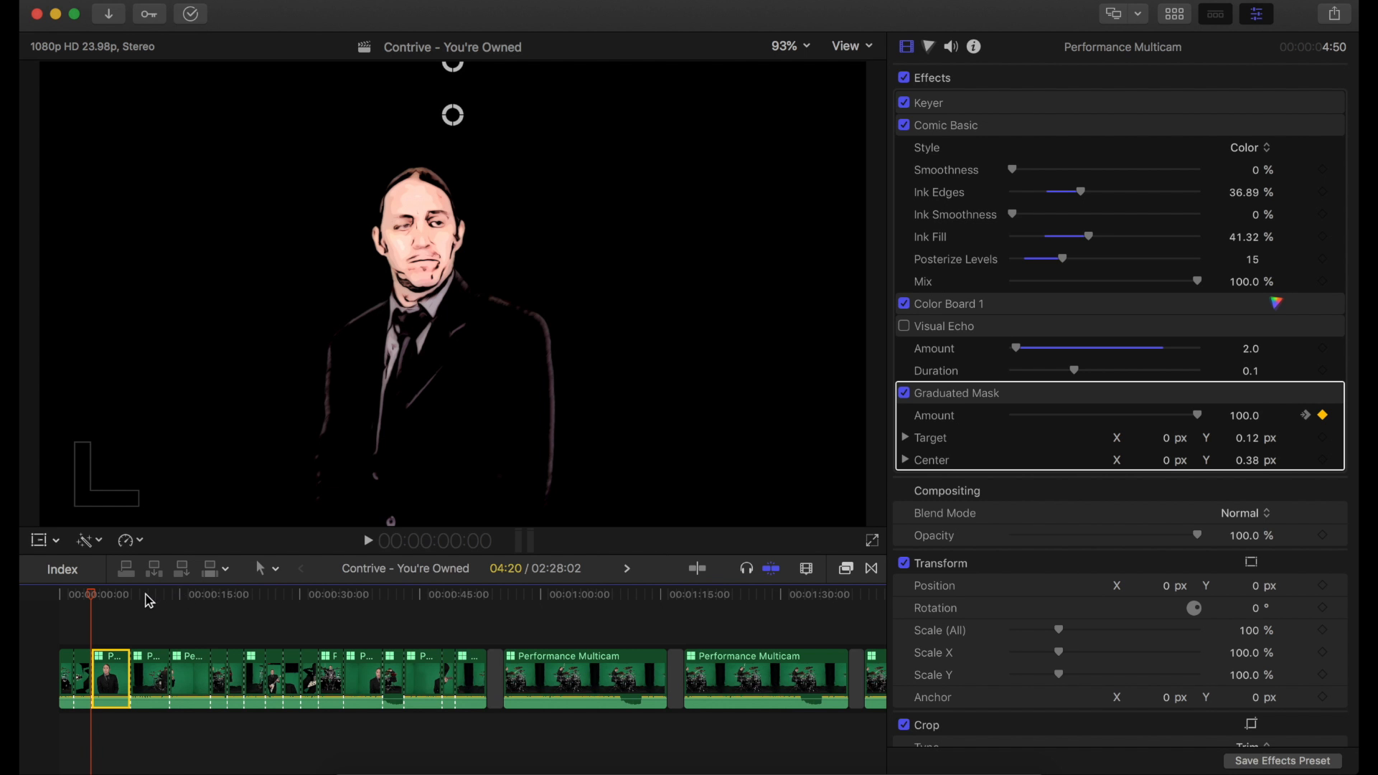
Turn off the Graduated Mask, Color Board 1, Comic Basic and Keyer effects on the selected clip.
{"action": "key", "text": "space"}
{"action": "left_click", "coordinate": [904, 392]}
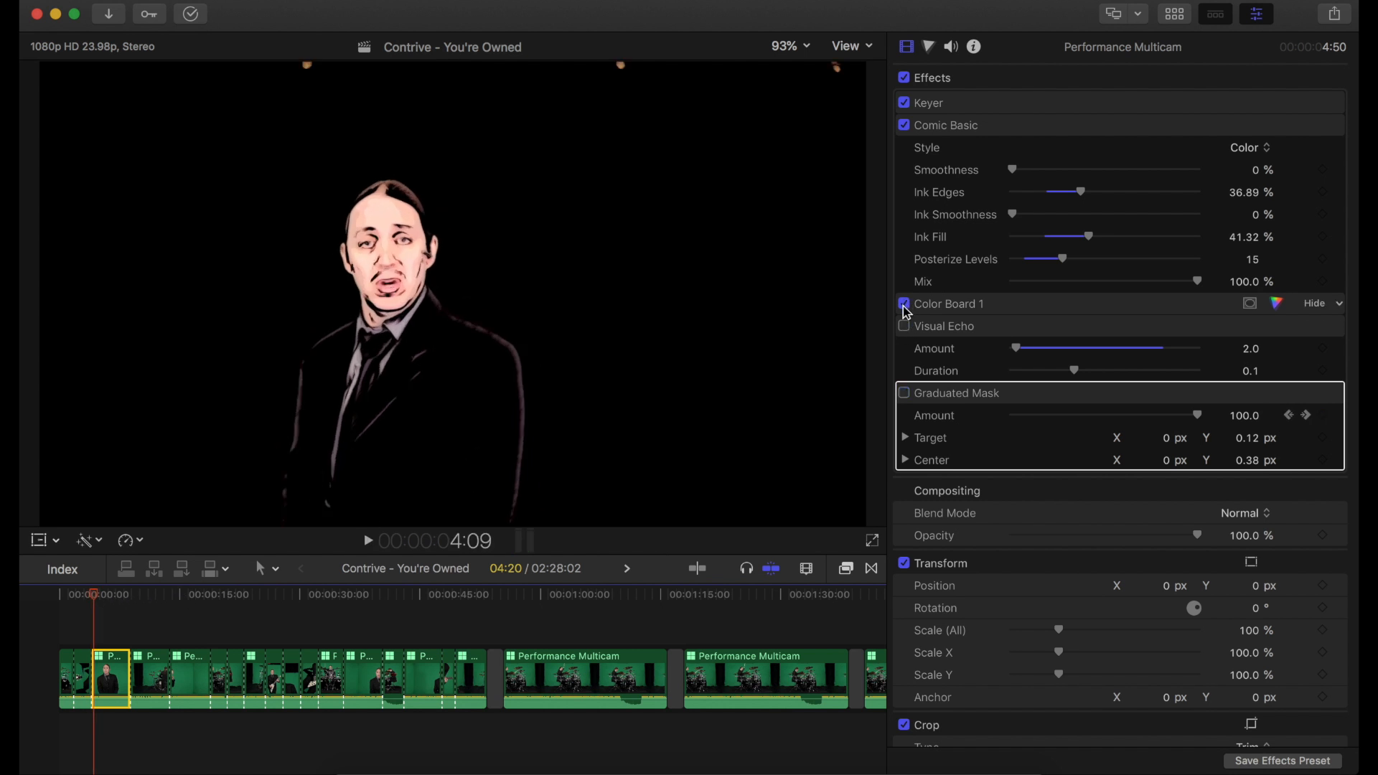
{"action": "left_click", "coordinate": [905, 305]}
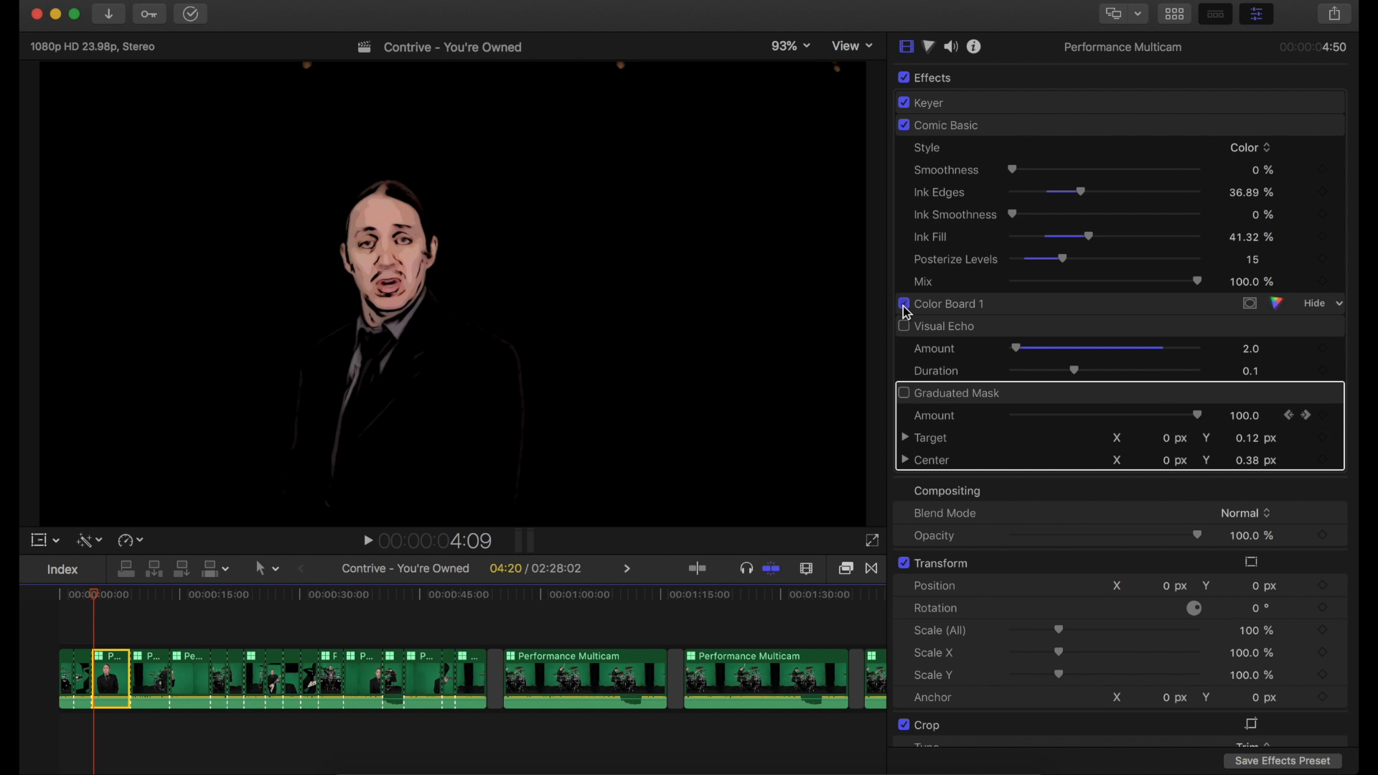
{"action": "left_click", "coordinate": [905, 127]}
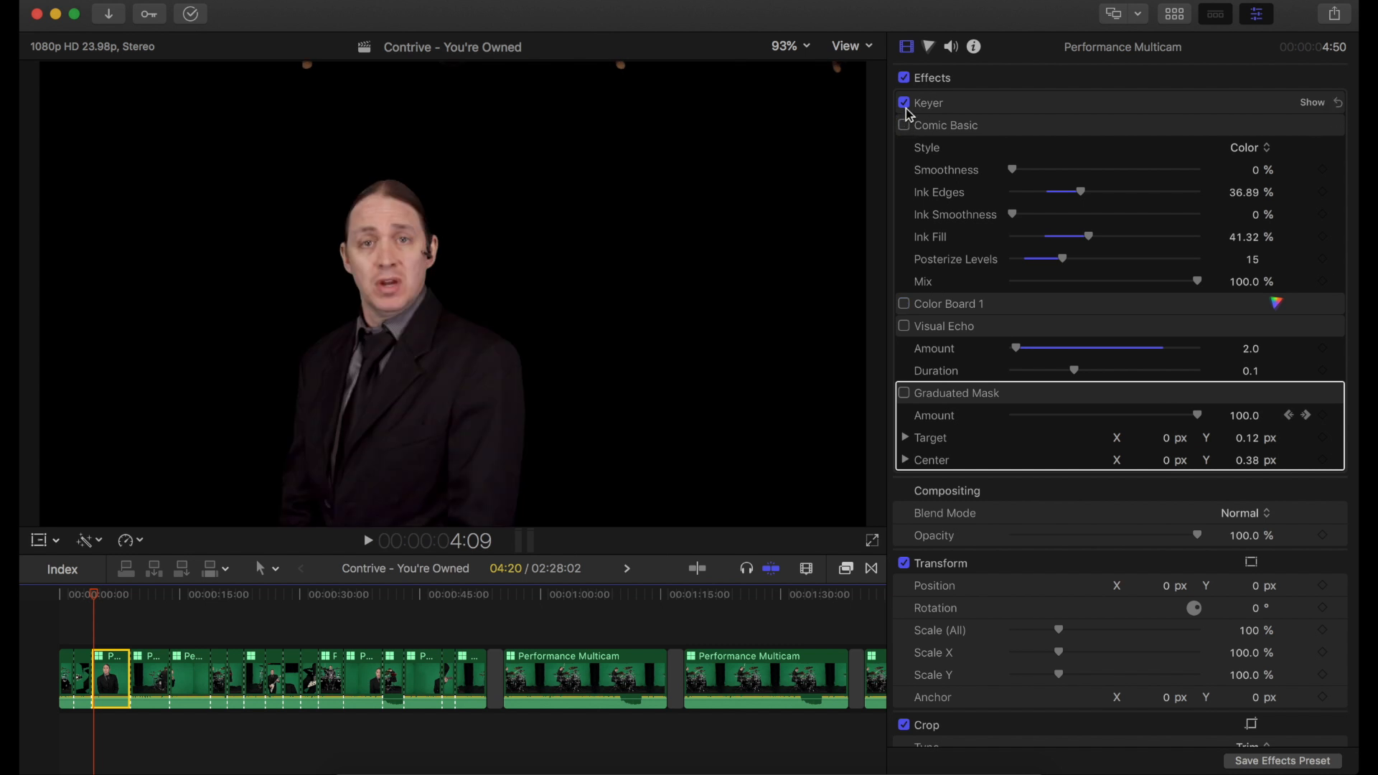
{"action": "left_click", "coordinate": [905, 103]}
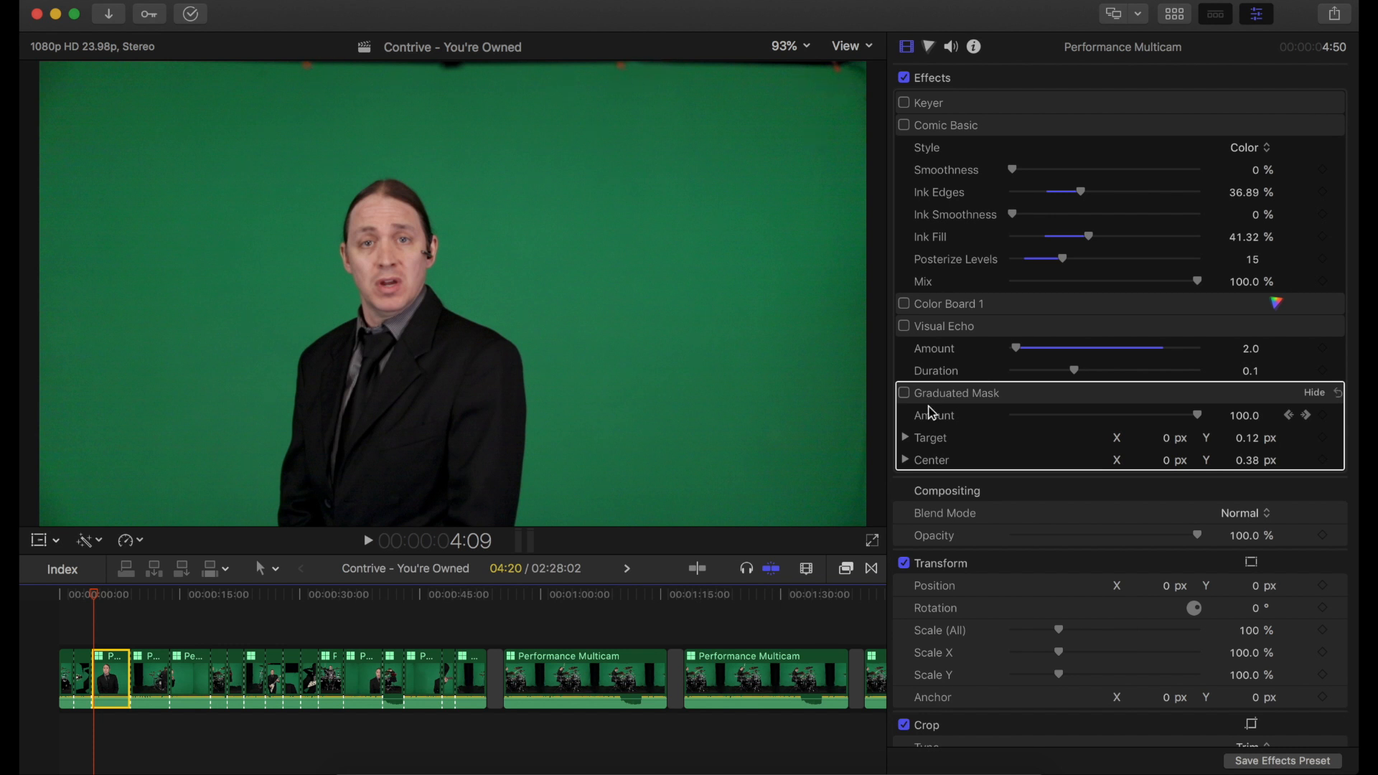
Turn the Graduated Mask, Keyer and Comic Basic effects back on for the selected clip.
{"action": "left_click", "coordinate": [905, 393]}
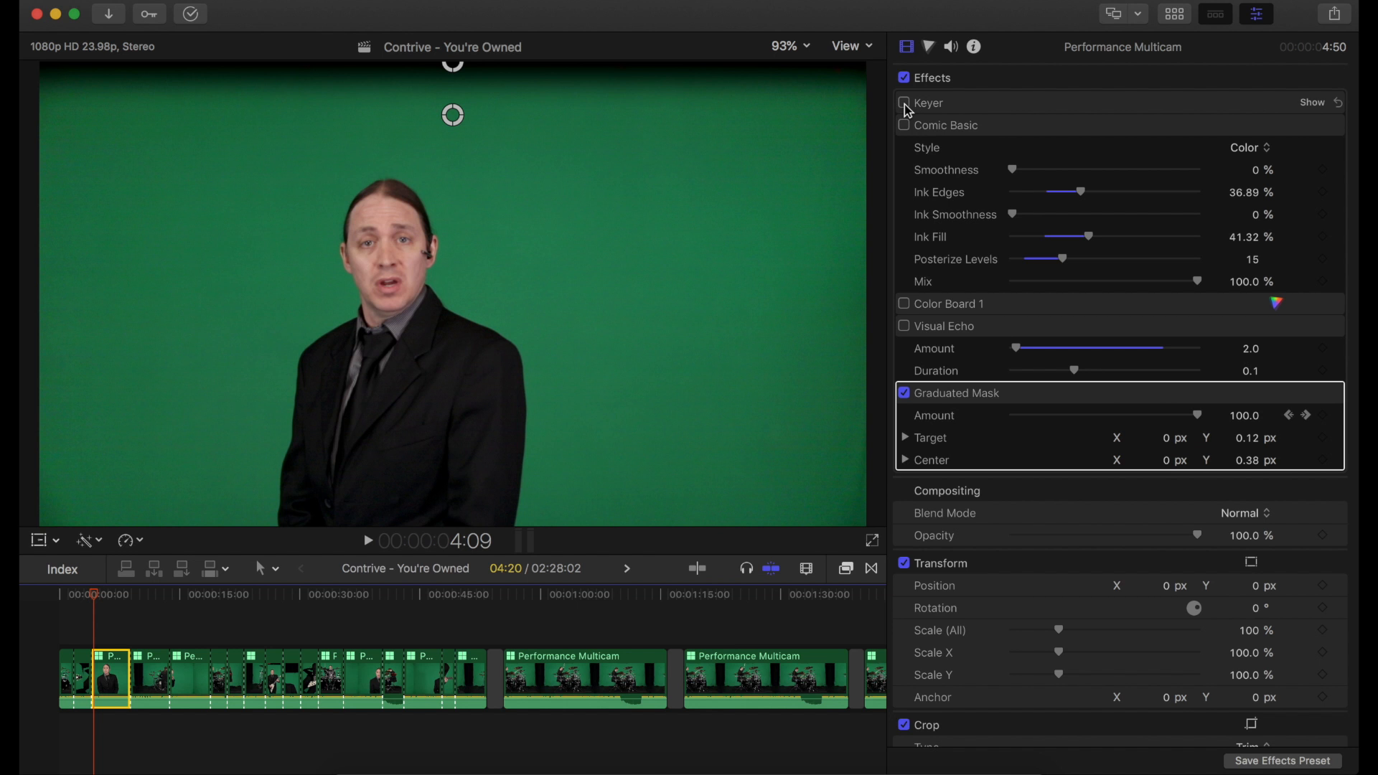
{"action": "left_click", "coordinate": [904, 104]}
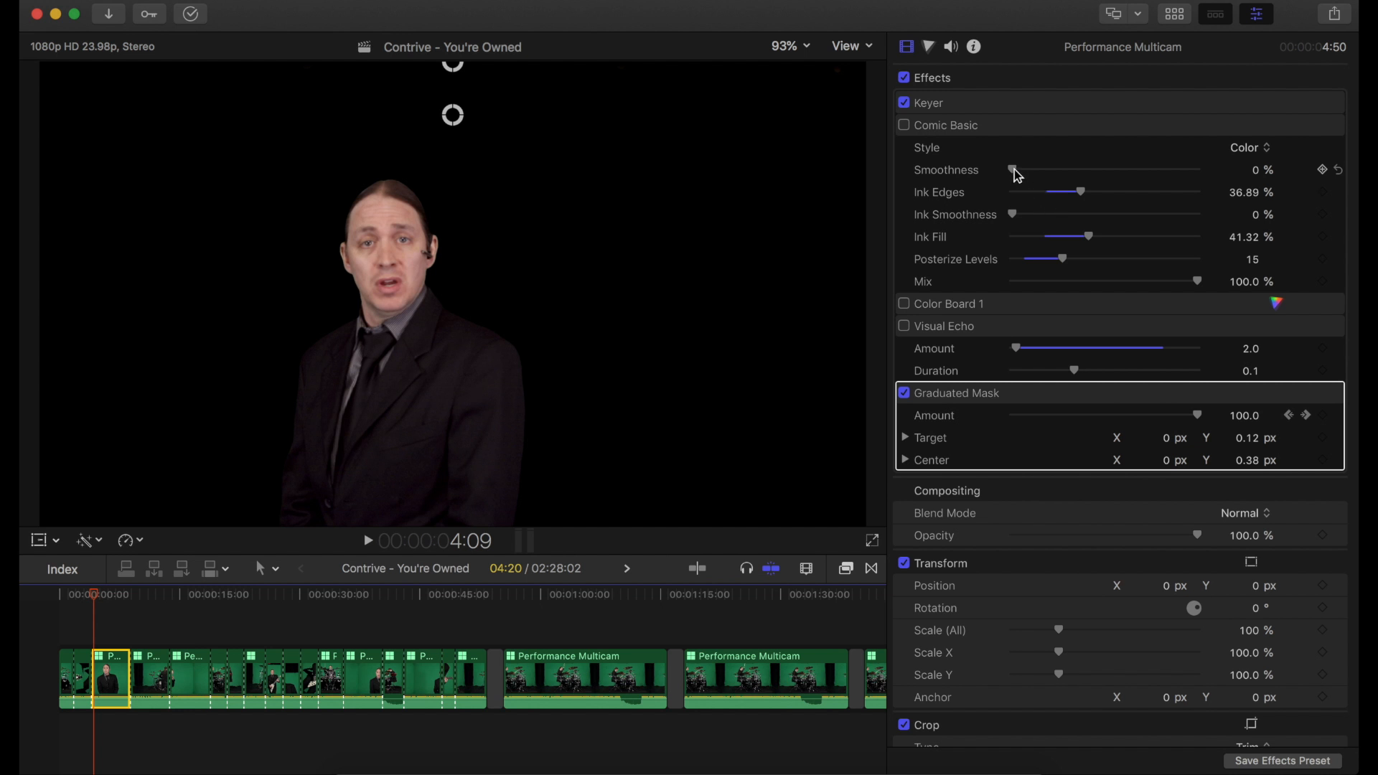
{"action": "mouse_move", "coordinate": [1015, 170]}
{"action": "left_mouse_down"}
{"action": "mouse_move", "coordinate": [1080, 169]}
{"action": "mouse_move", "coordinate": [1000, 175]}
{"action": "left_mouse_up"}
{"action": "left_click", "coordinate": [905, 127]}
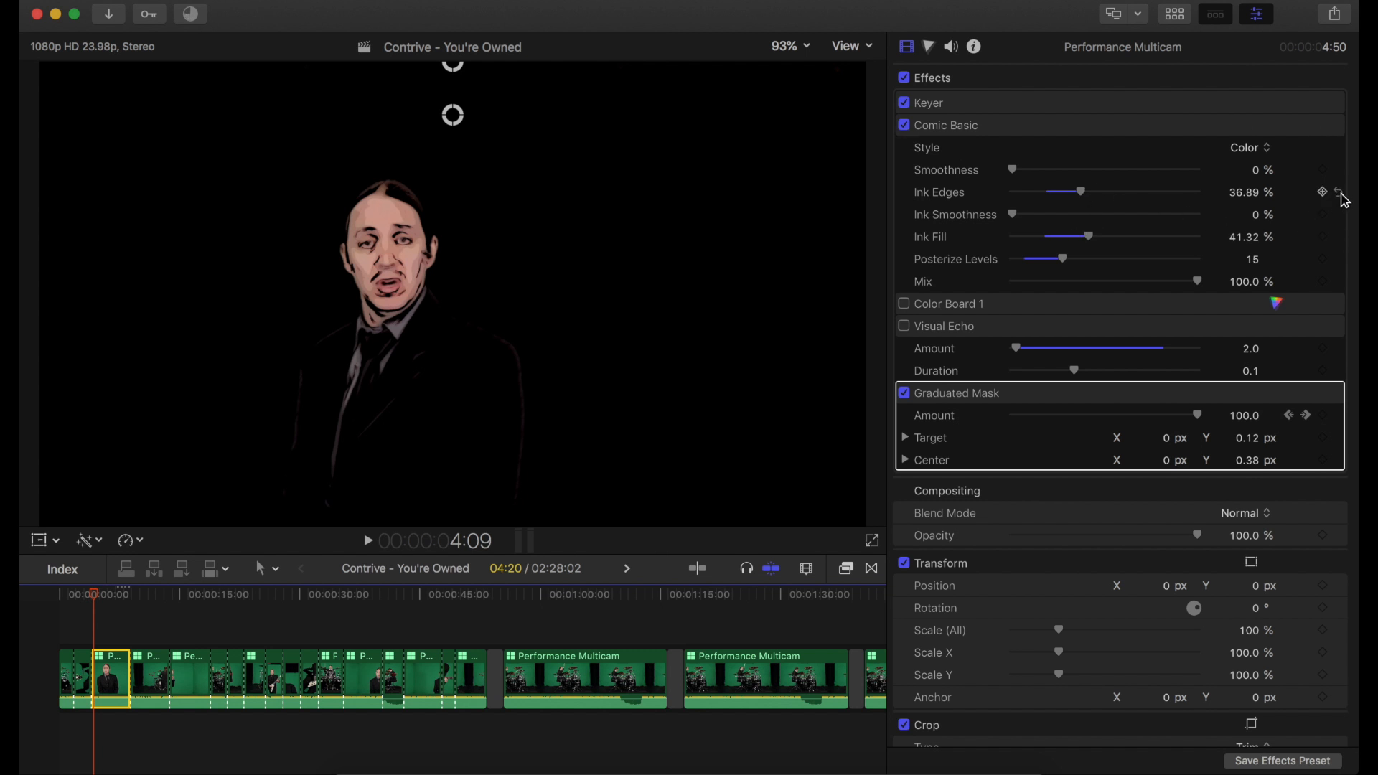
Reset the Ink Edges, Ink Fill and Posterize Levels of Comic Basic to their defaults.
{"action": "left_click", "coordinate": [1339, 192]}
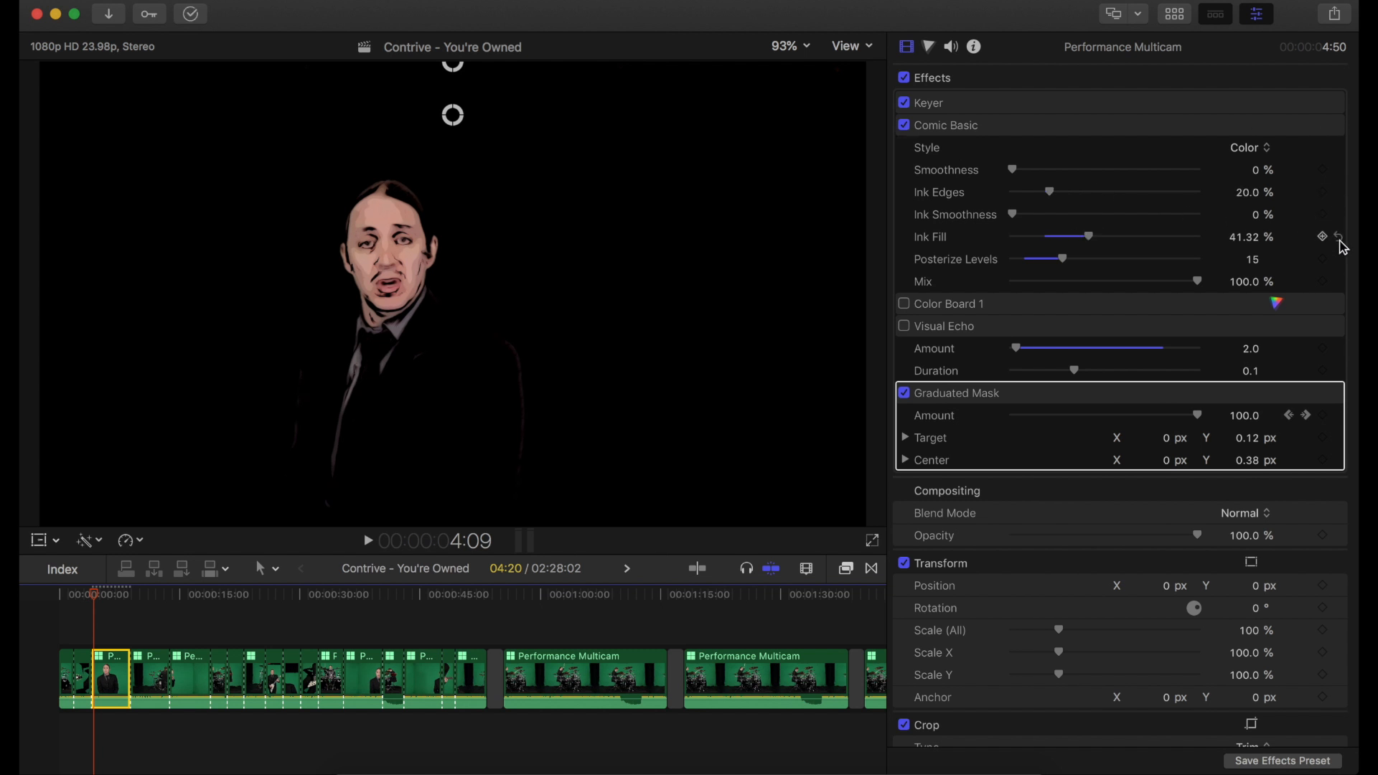
{"action": "left_click", "coordinate": [1339, 237]}
{"action": "left_click", "coordinate": [1339, 259]}
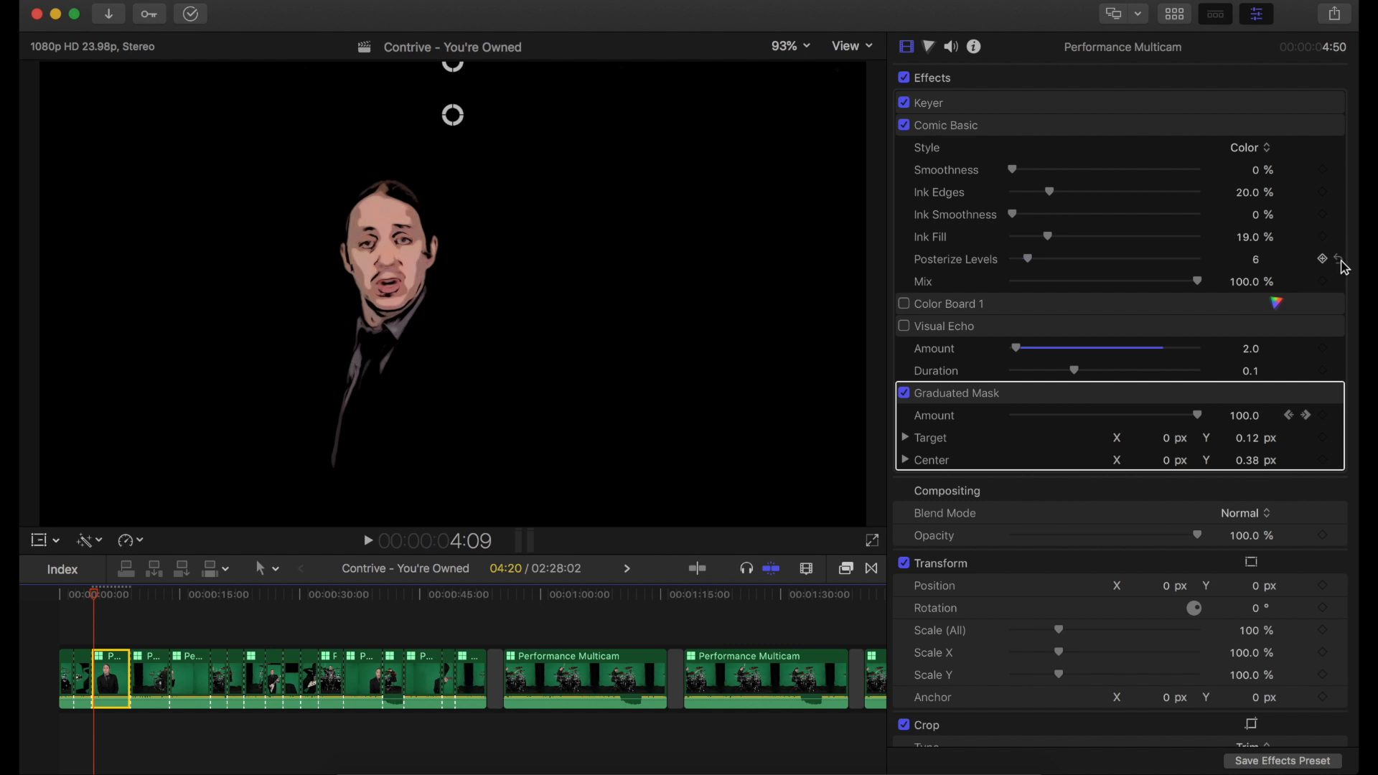
Undo and redo the Comic Basic parameter resets to compare the looks, ending with the customized values restored.
{"action": "key", "text": "super+z"}
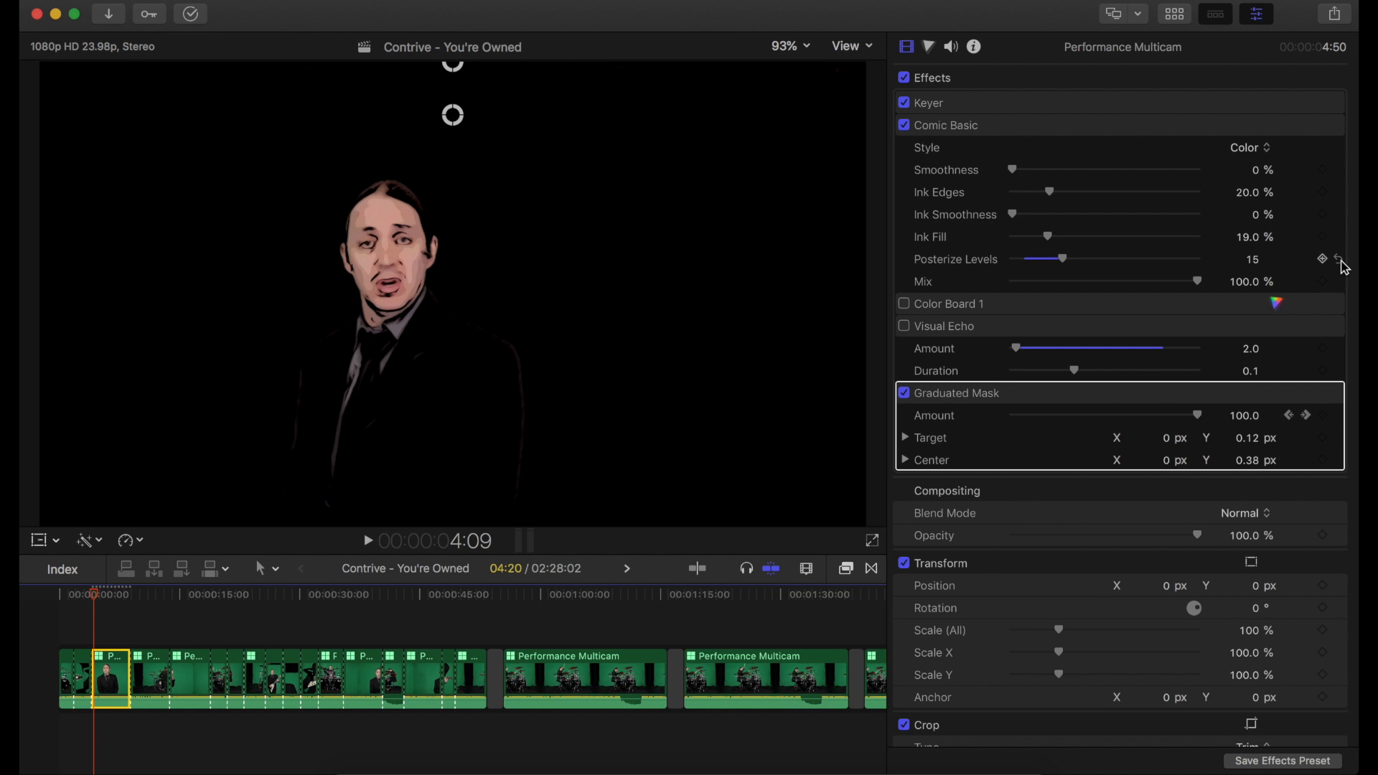
{"action": "left_click", "coordinate": [1339, 259]}
{"action": "key", "text": "super+z"}
{"action": "left_click", "coordinate": [1339, 237]}
{"action": "key", "text": "super+z"}
{"action": "key", "text": "super+shift+z"}
{"action": "key", "text": "super+z"}
{"action": "key", "text": "super+shift+z"}
{"action": "key", "text": "super+z"}
{"action": "key", "text": "super+shift+z"}
{"action": "key", "text": "super+shift+z"}
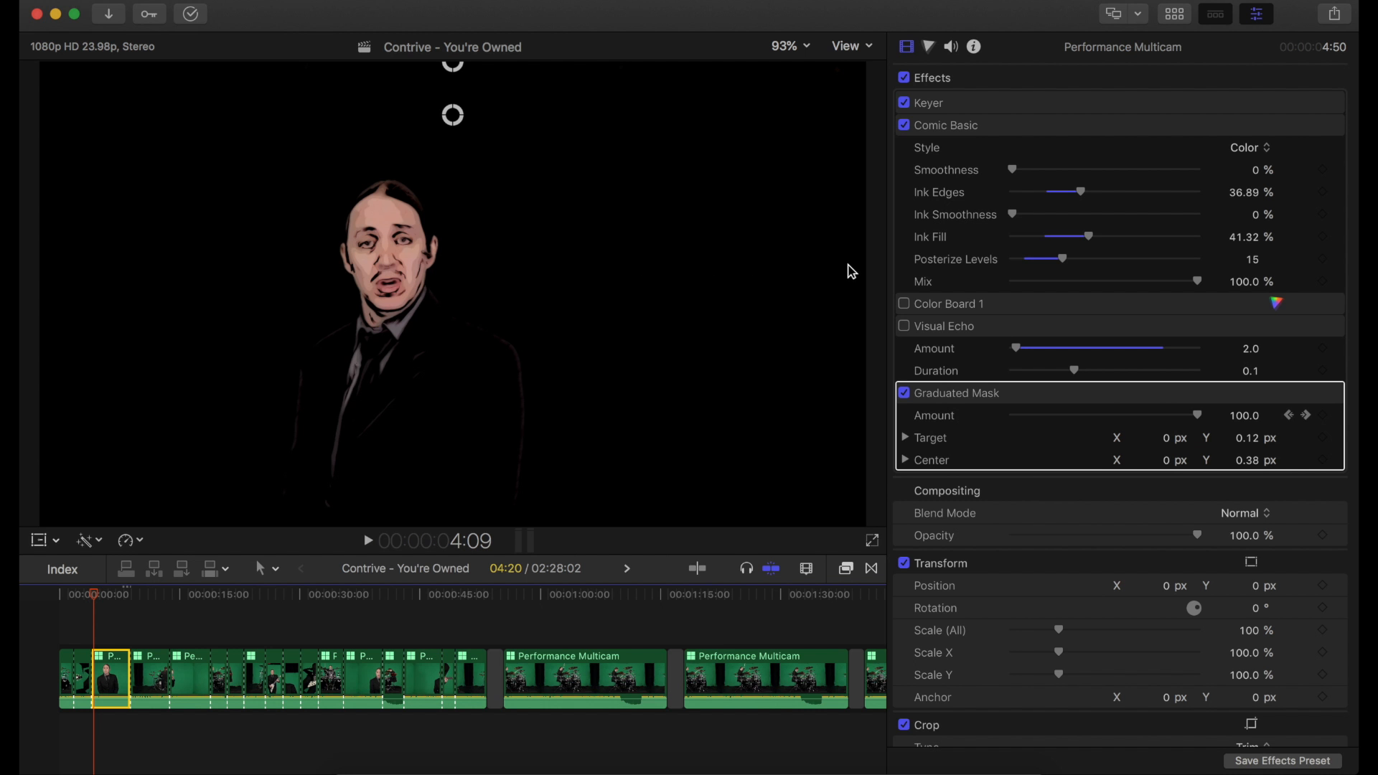
Turn Color Board 1 back on and open its color correction controls.
{"action": "mouse_move", "coordinate": [1025, 202]}
{"action": "left_click", "coordinate": [904, 304]}
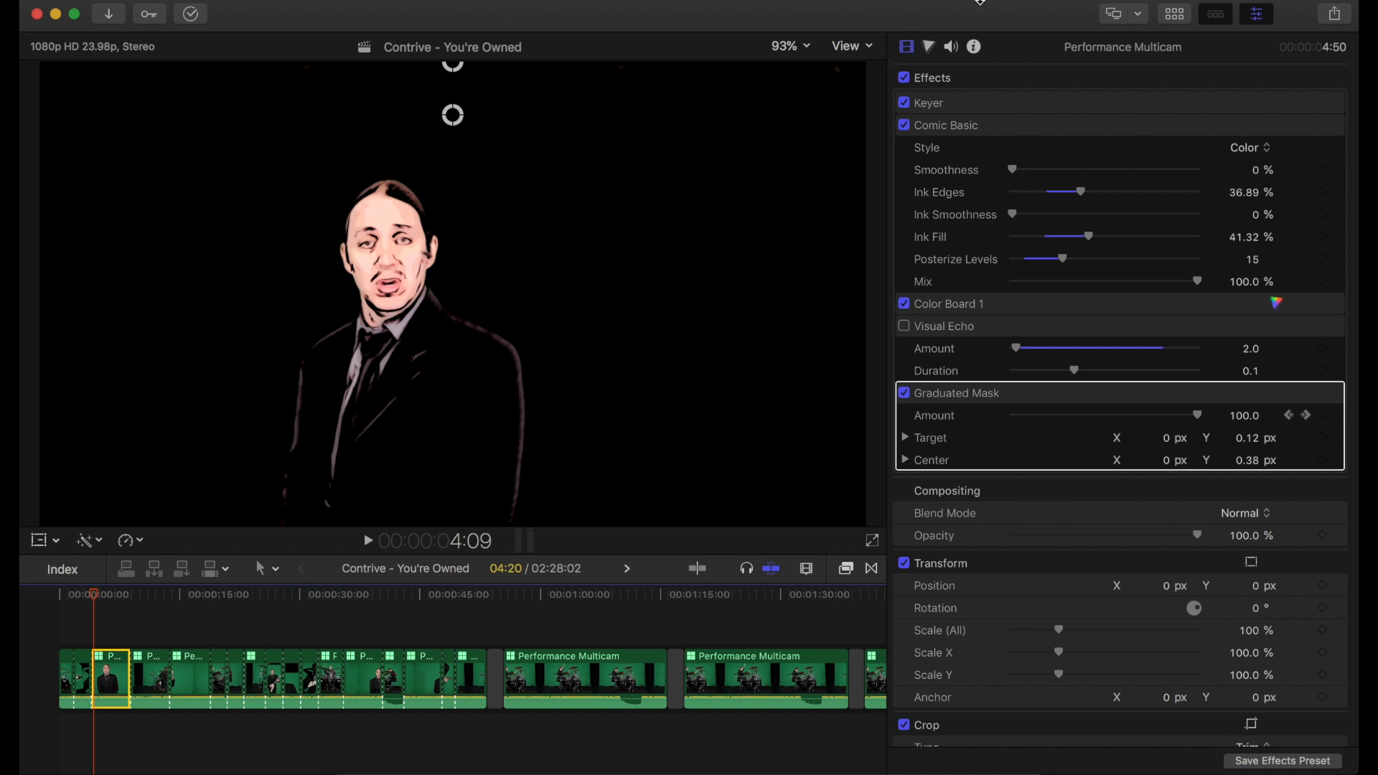
{"action": "left_click", "coordinate": [930, 50]}
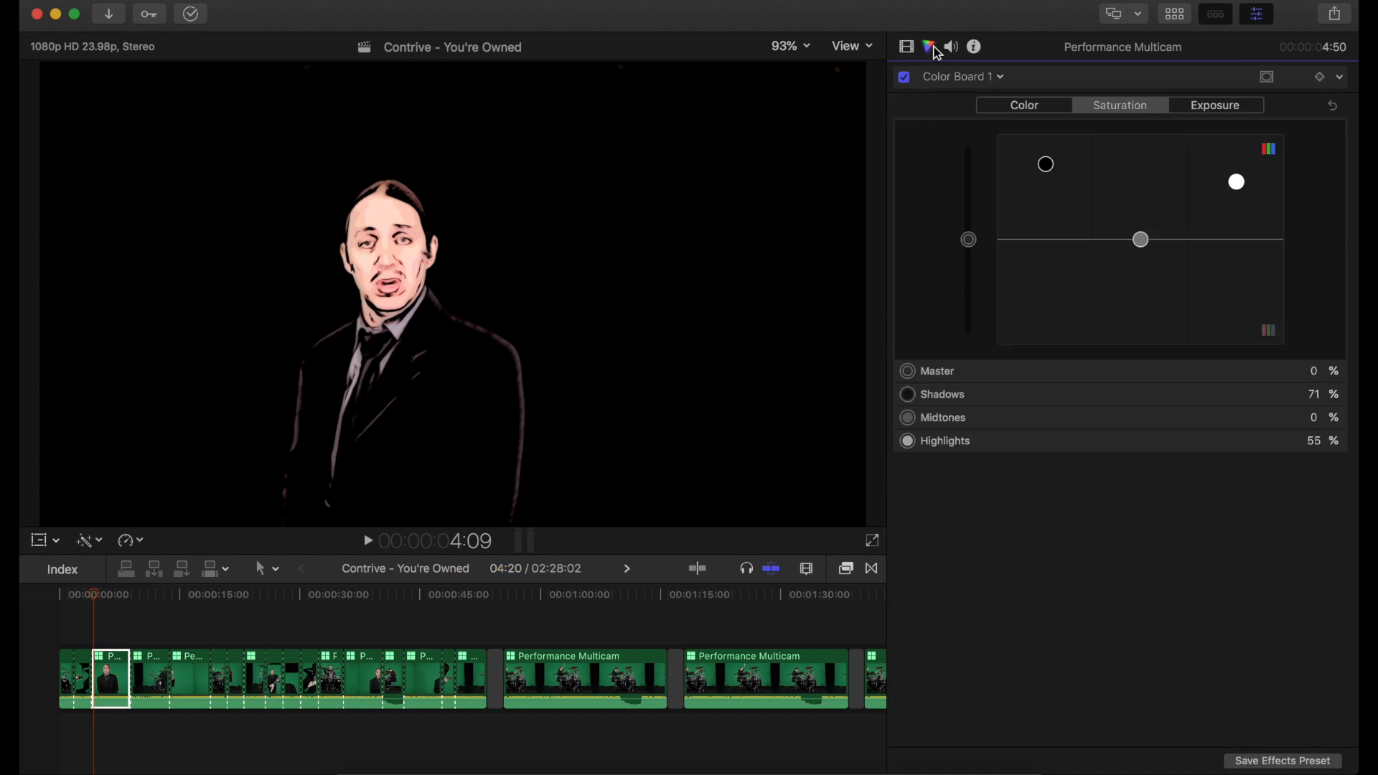
{"action": "left_click", "coordinate": [907, 48]}
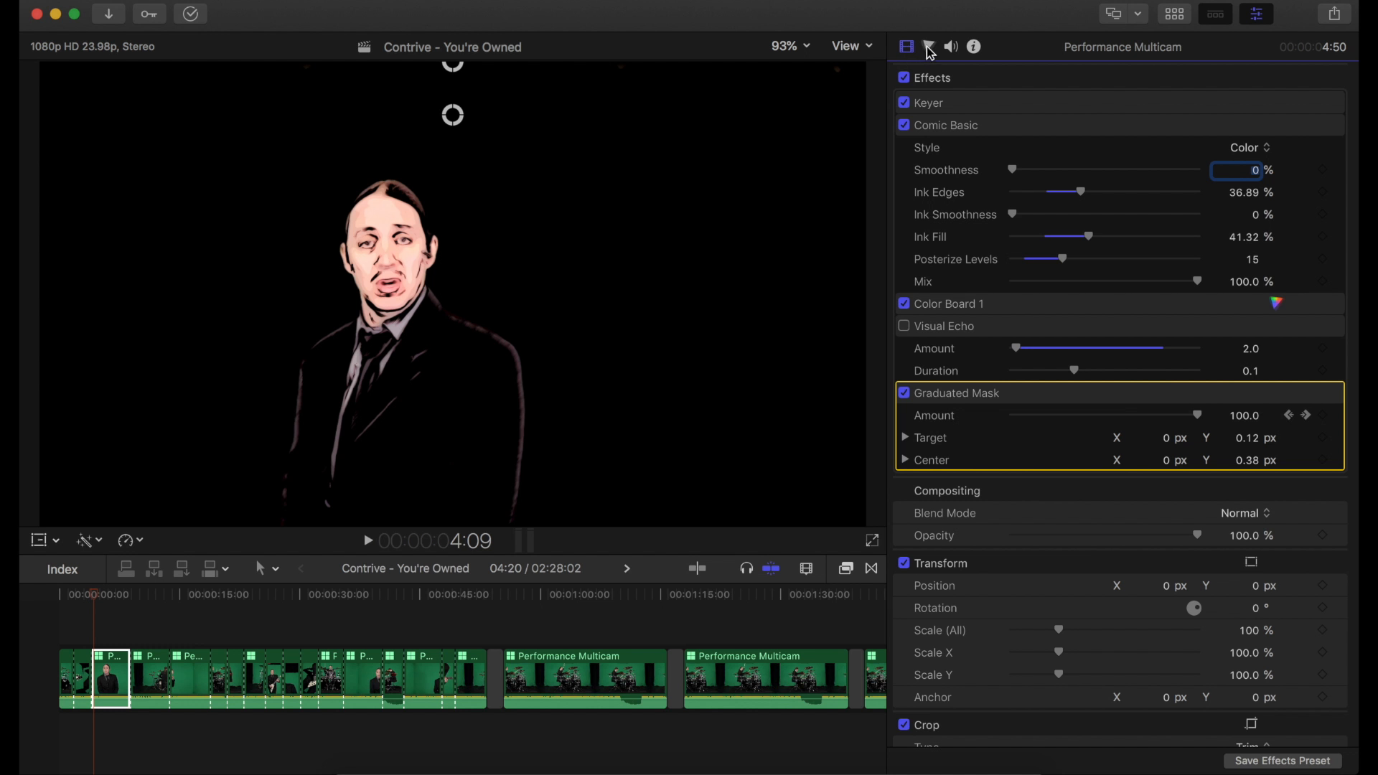
{"action": "left_click", "coordinate": [929, 49]}
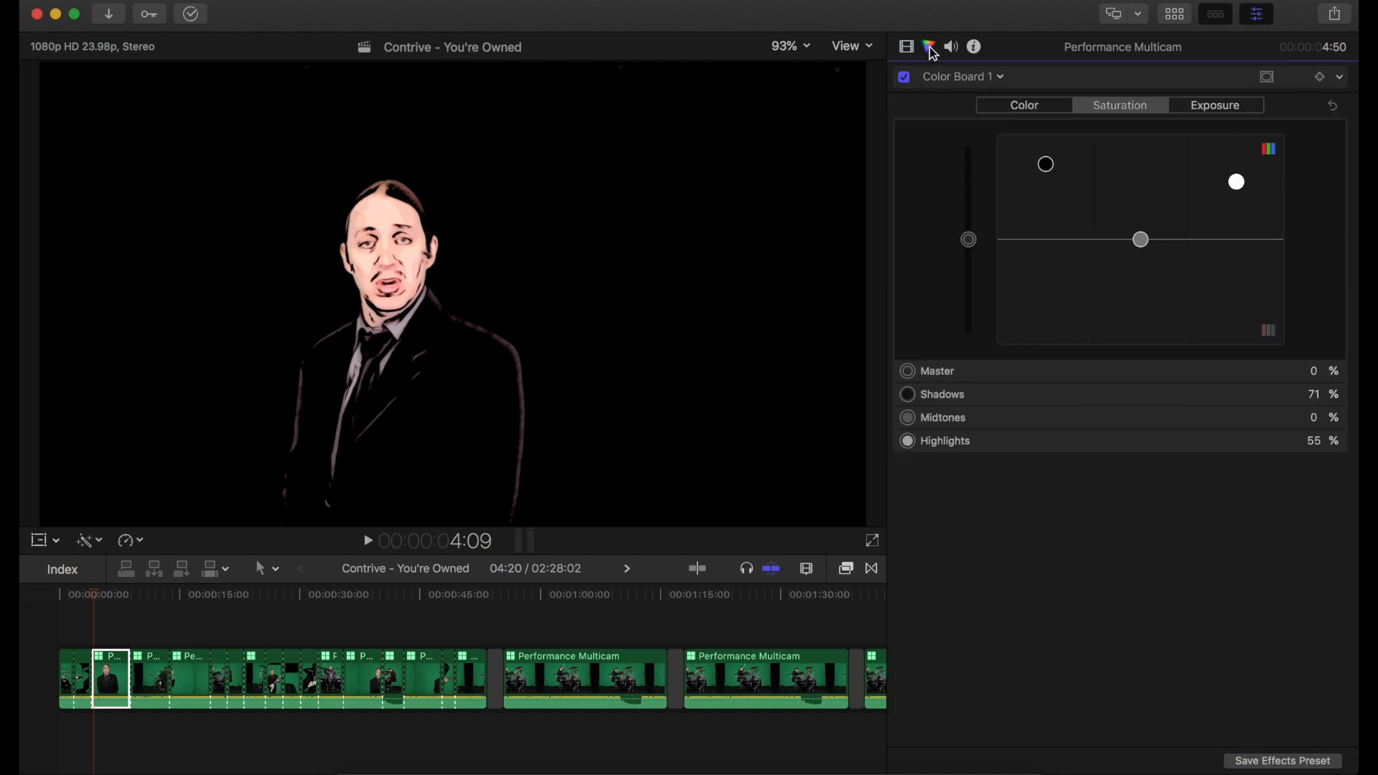
Try the Color Board midtones exposure at 0%, comparing with and without the change, and undo it.
{"action": "left_click", "coordinate": [1228, 112]}
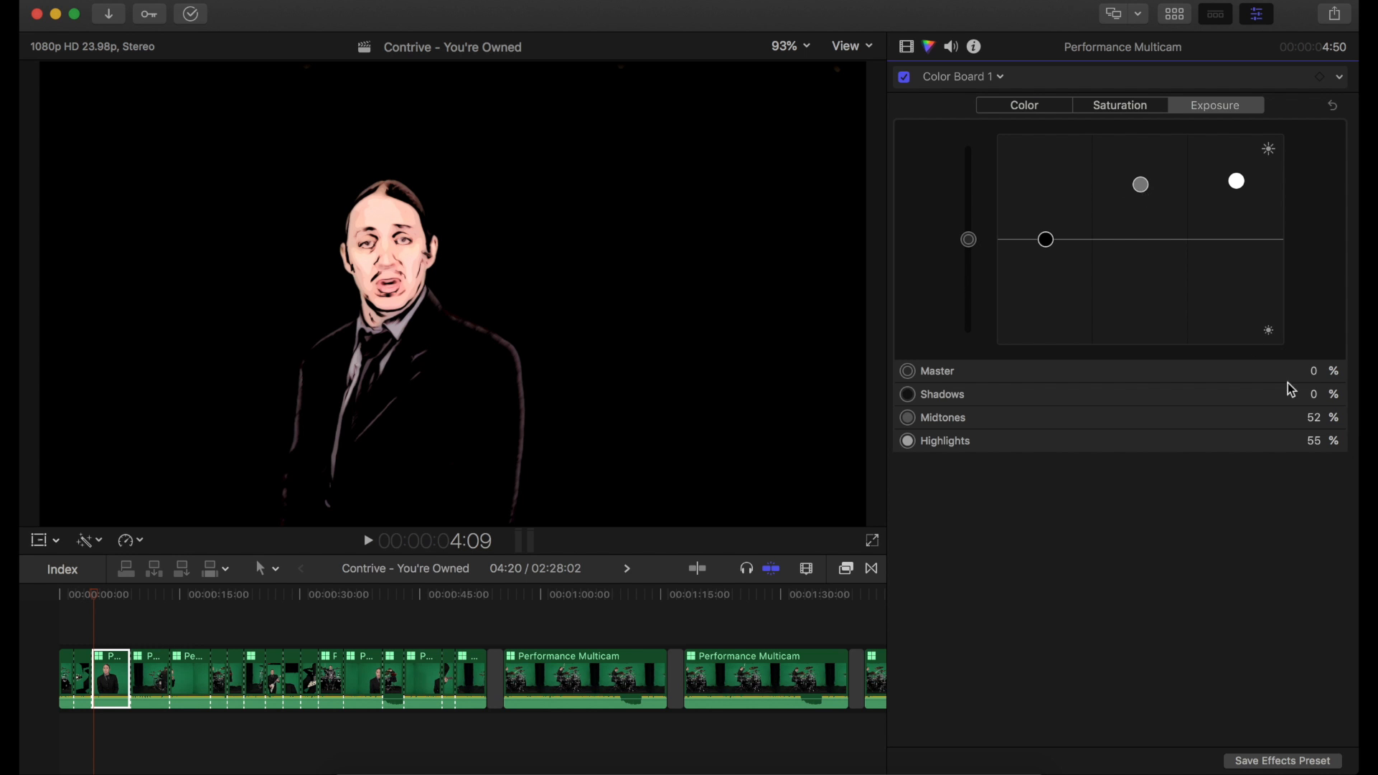
{"action": "type", "text": "0"}
{"action": "key", "text": "Return"}
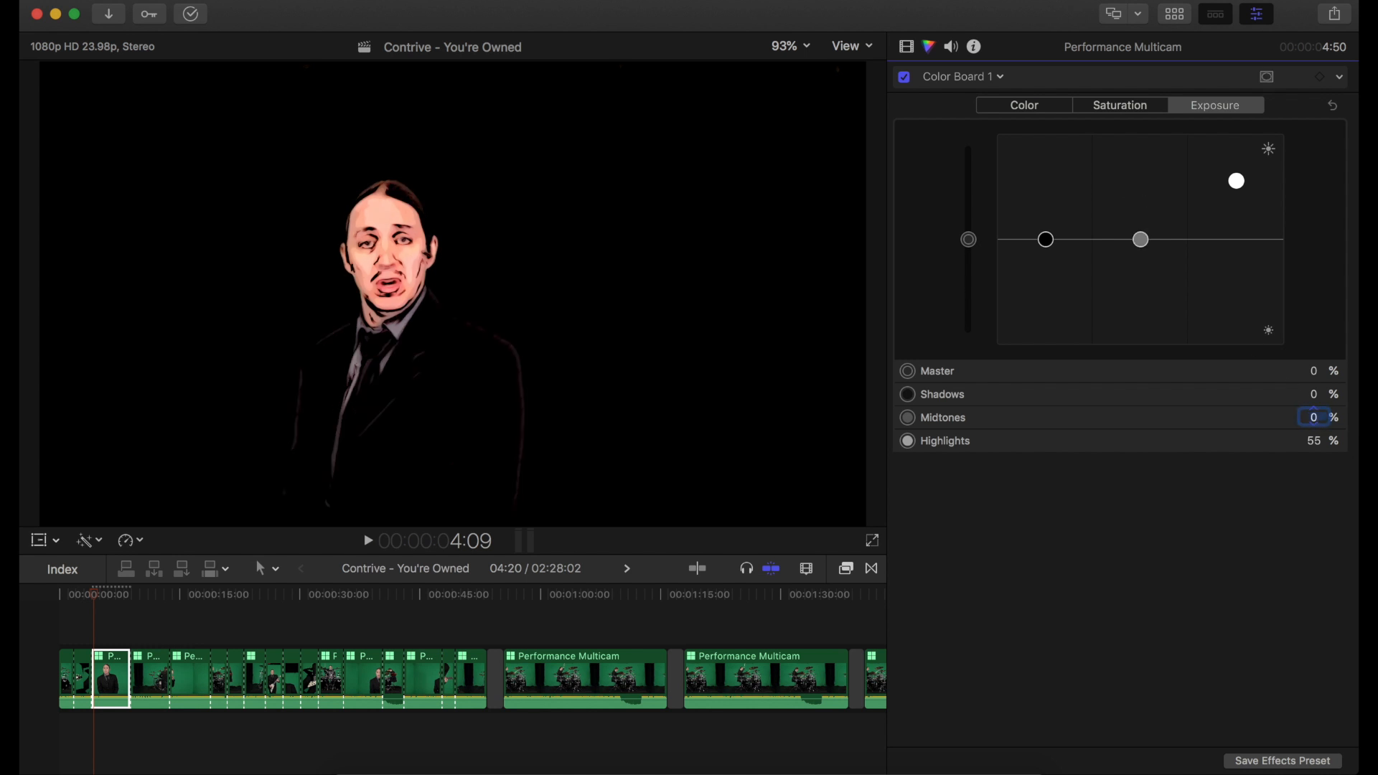
{"action": "key", "text": "super+z"}
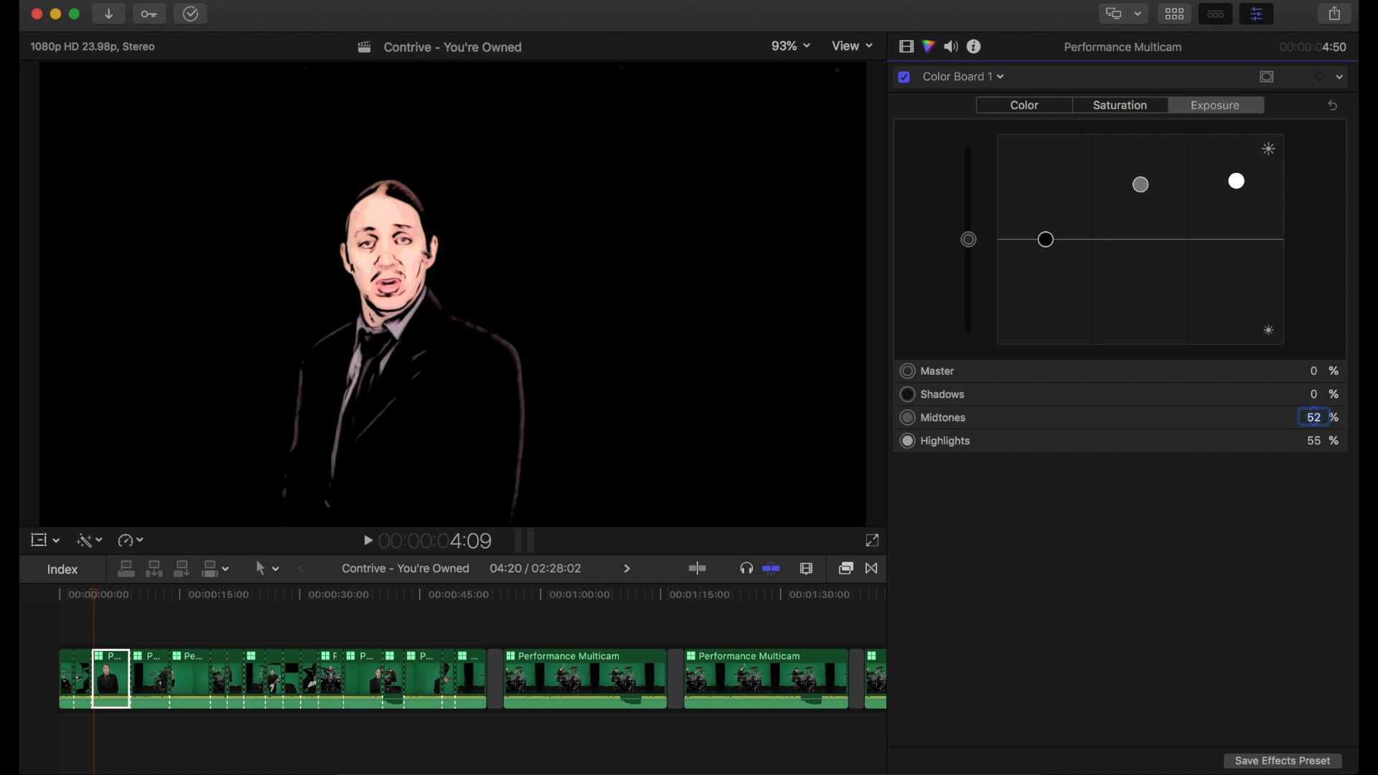
{"action": "key", "text": "super+shift+z"}
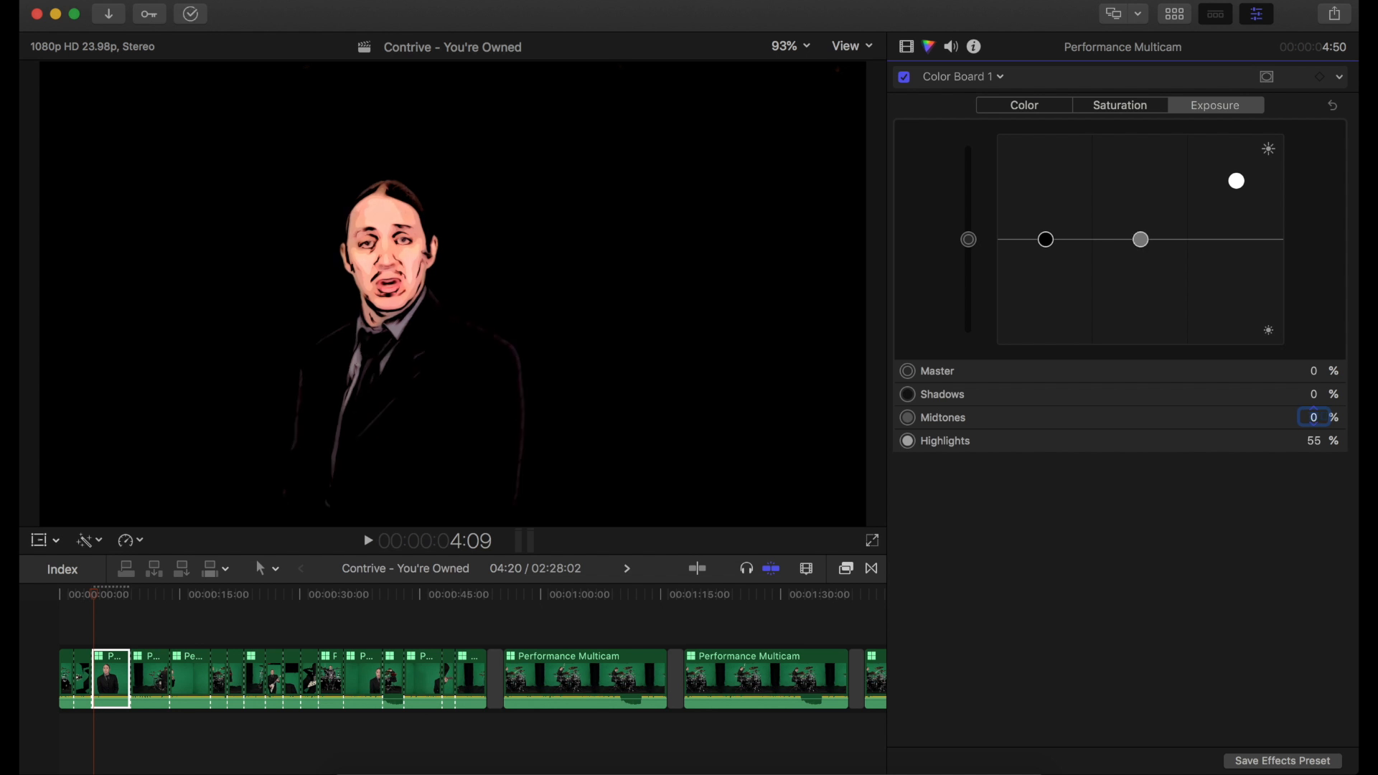
{"action": "key", "text": "super+z"}
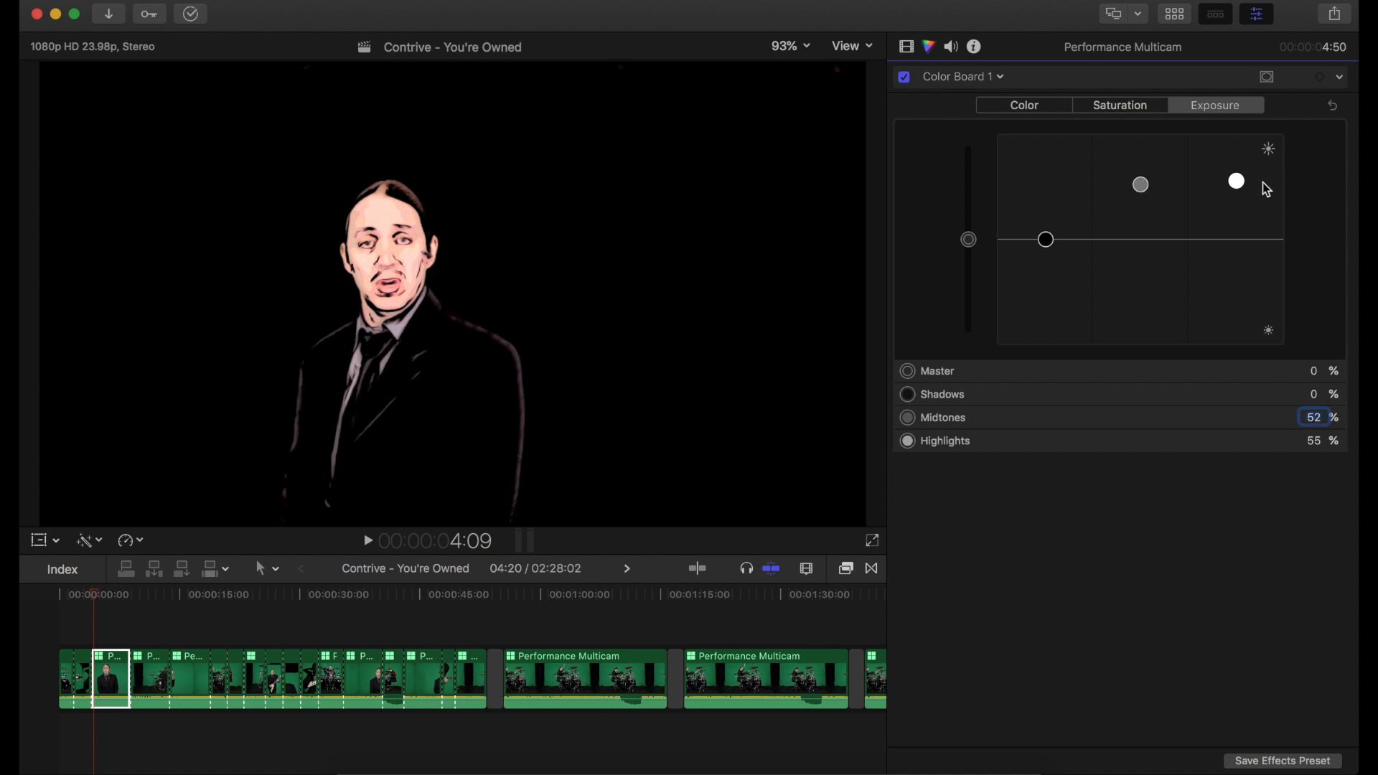
Try the Color Board highlights exposure at 0% and undo the change.
{"action": "left_click", "coordinate": [1319, 441]}
{"action": "type", "text": "0"}
{"action": "key", "text": "Return"}
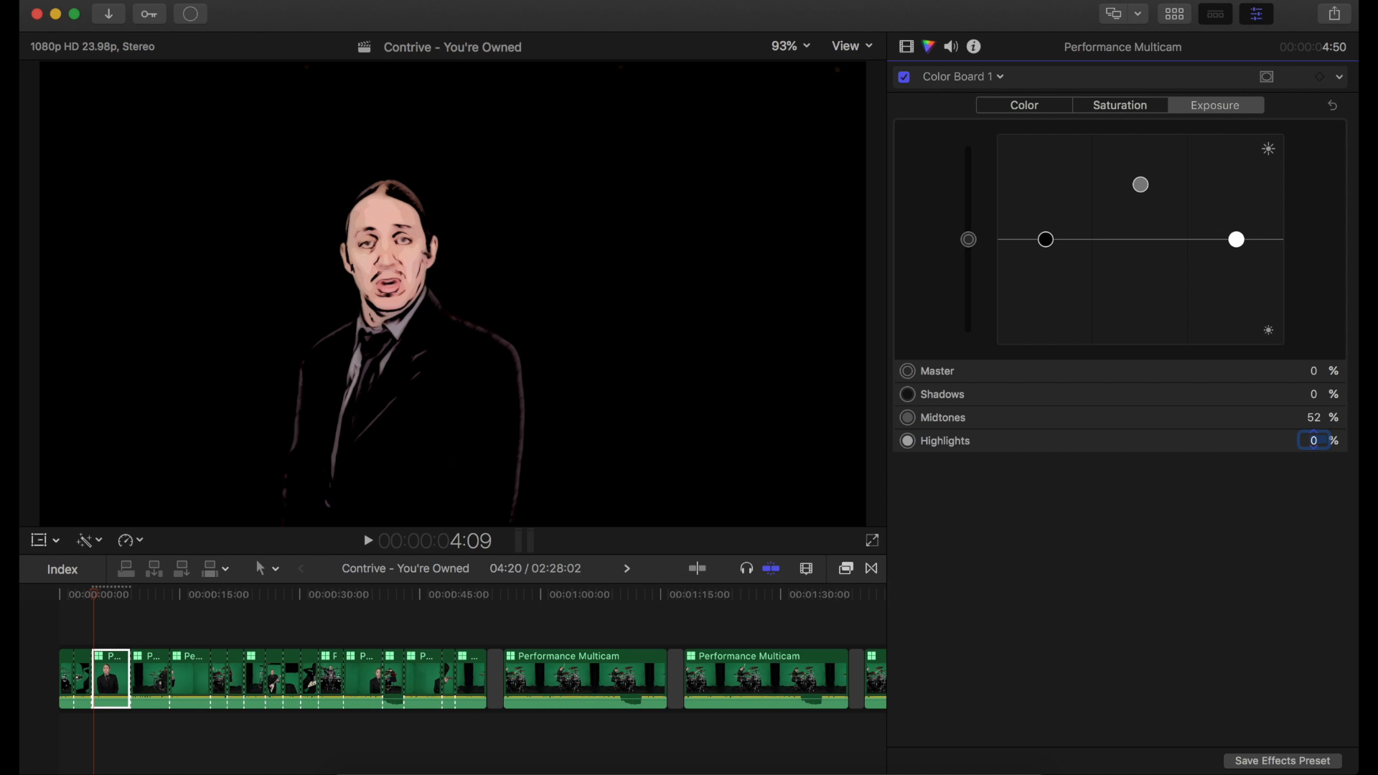
{"action": "key", "text": "super+z"}
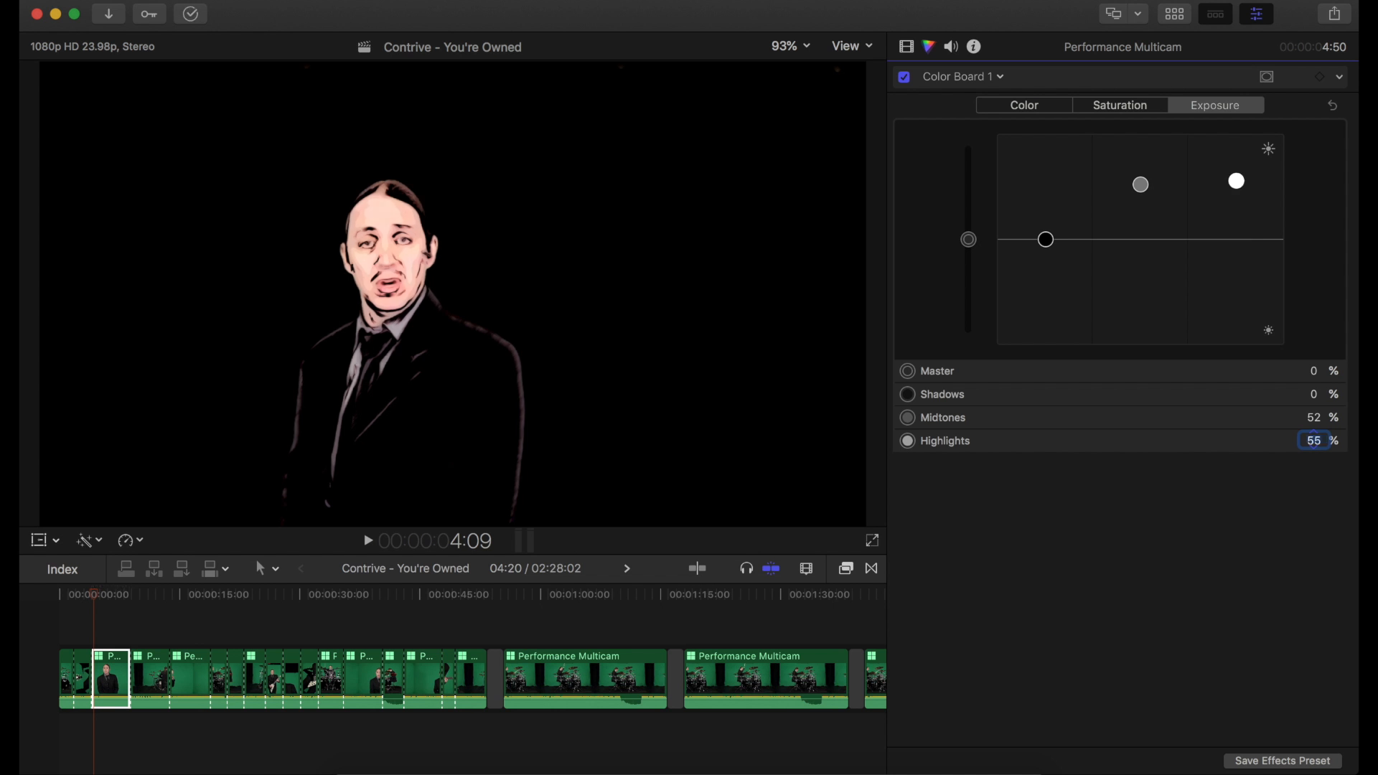
Set the Color Board saturation of both shadows and highlights to 0%.
{"action": "left_click", "coordinate": [1122, 107]}
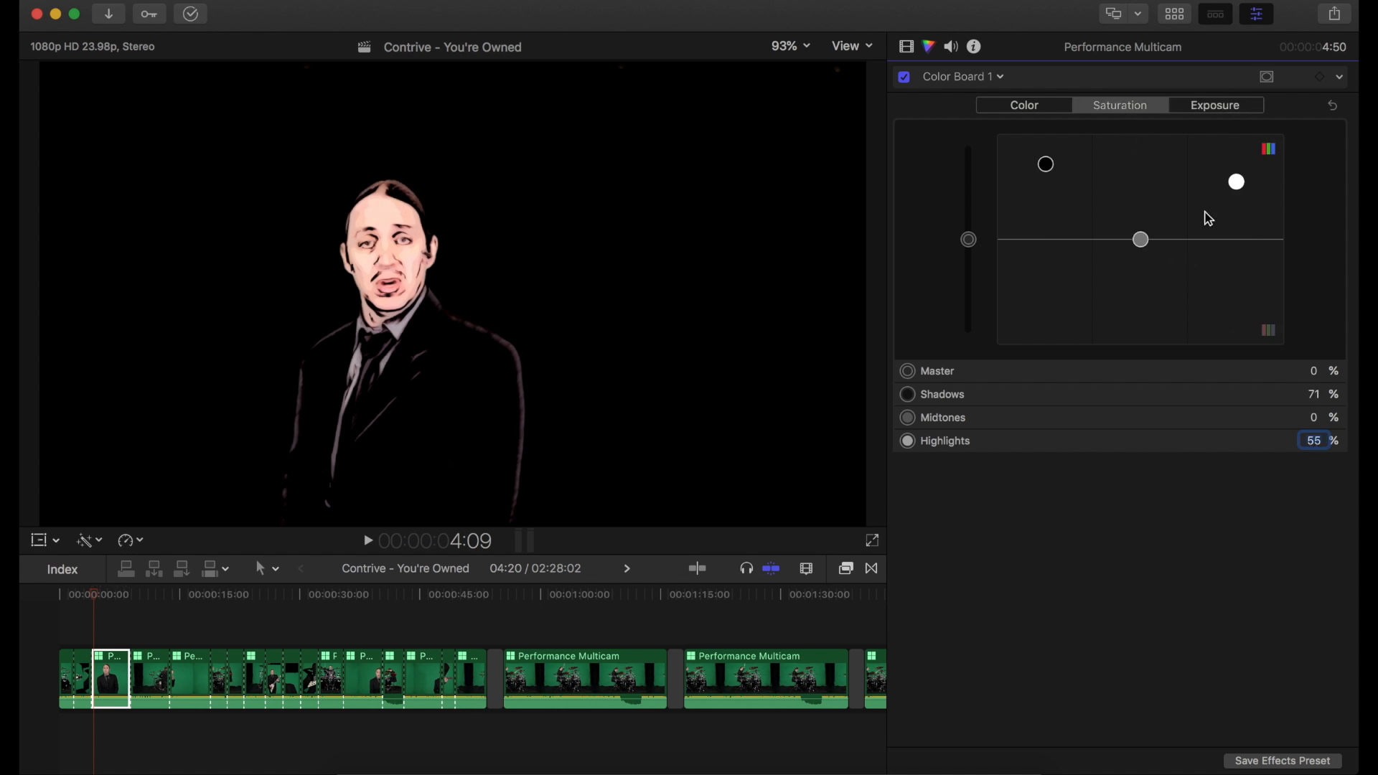
{"action": "left_click", "coordinate": [1319, 403]}
{"action": "type", "text": "0"}
{"action": "key", "text": "Return"}
{"action": "left_click", "coordinate": [1313, 445]}
{"action": "type", "text": "0"}
{"action": "key", "text": "Return"}
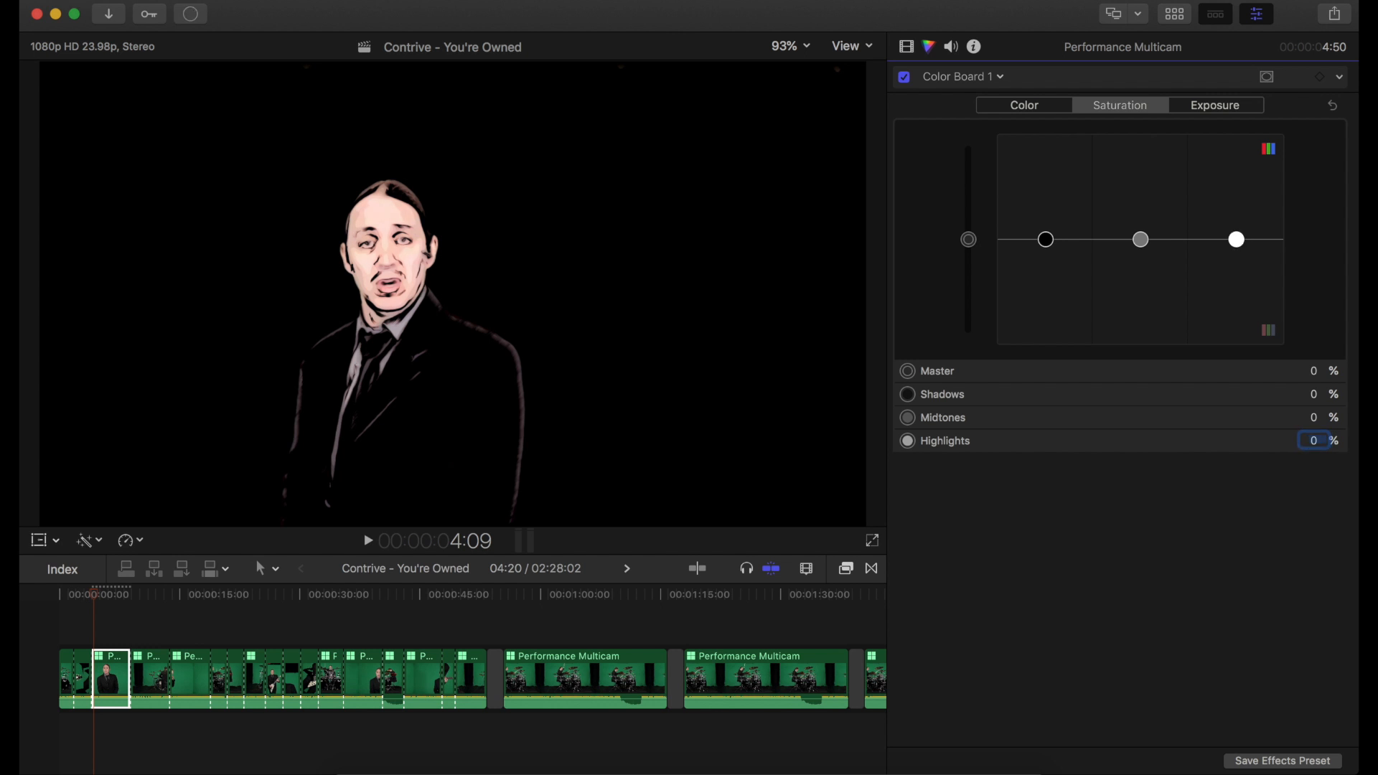
Set the Color Board exposure of both midtones and highlights to 0%.
{"action": "left_click", "coordinate": [1229, 106]}
{"action": "left_click", "coordinate": [1316, 419]}
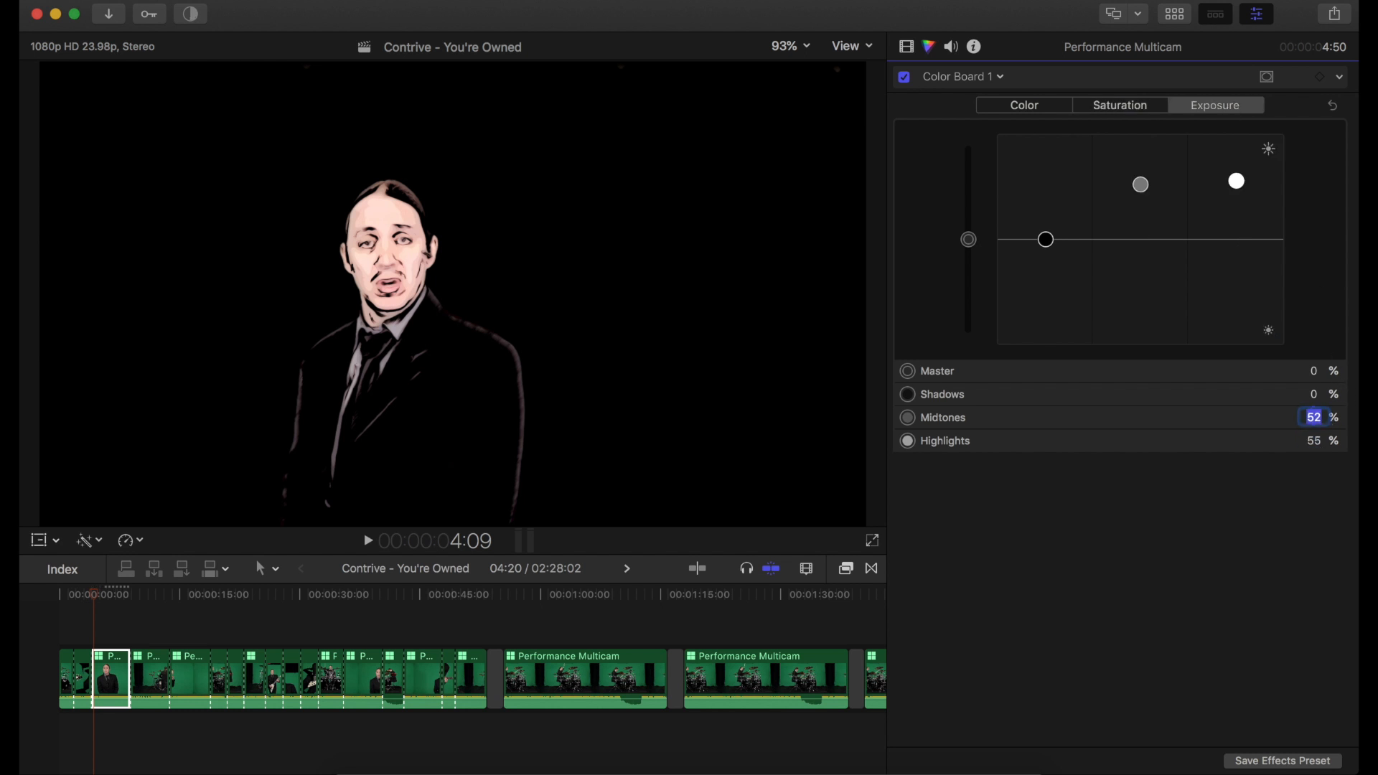
{"action": "type", "text": "0"}
{"action": "key", "text": "Return"}
{"action": "left_click", "coordinate": [1314, 442]}
{"action": "type", "text": "0"}
{"action": "key", "text": "Return"}
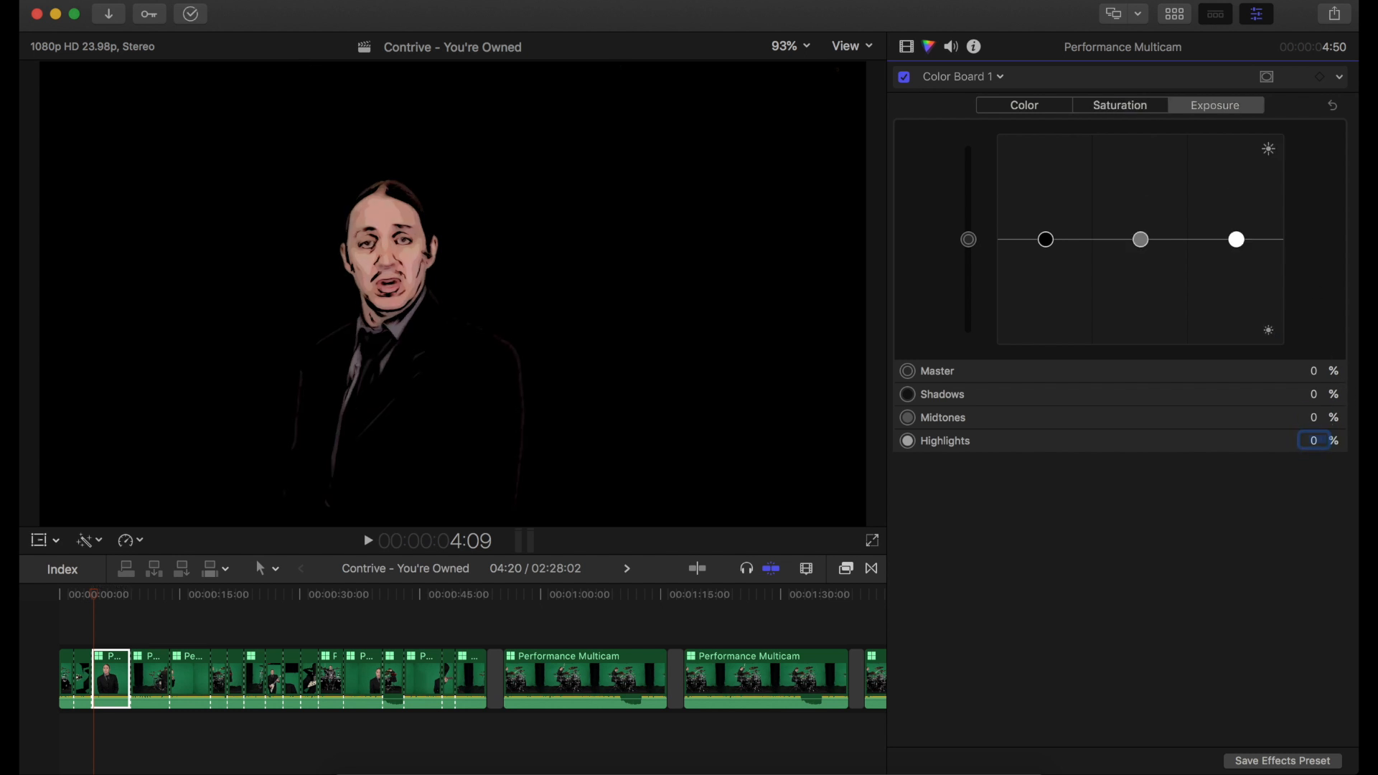
Set the Color Board shadows saturation to 71%.
{"action": "left_click", "coordinate": [1140, 108]}
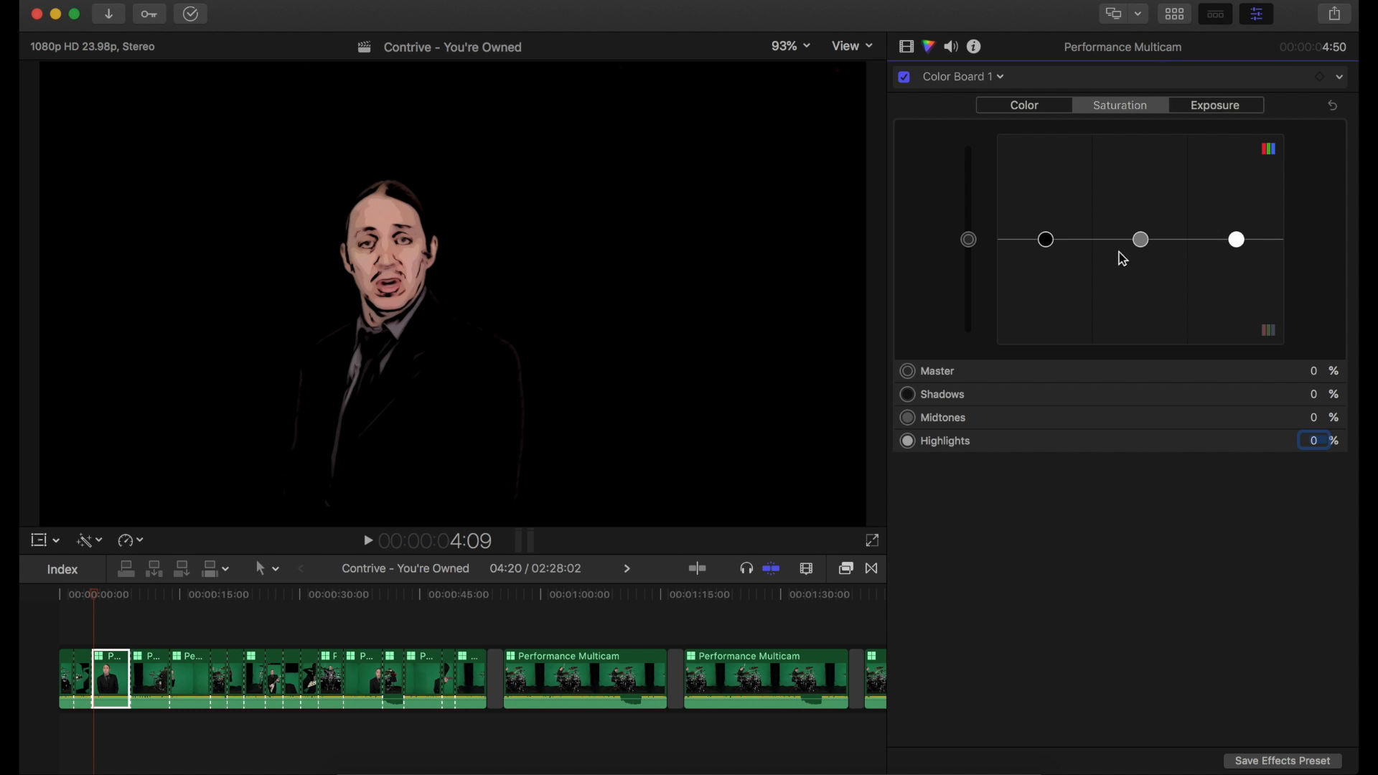
{"action": "left_click", "coordinate": [1319, 396]}
{"action": "type", "text": "71"}
{"action": "key", "text": "Return"}
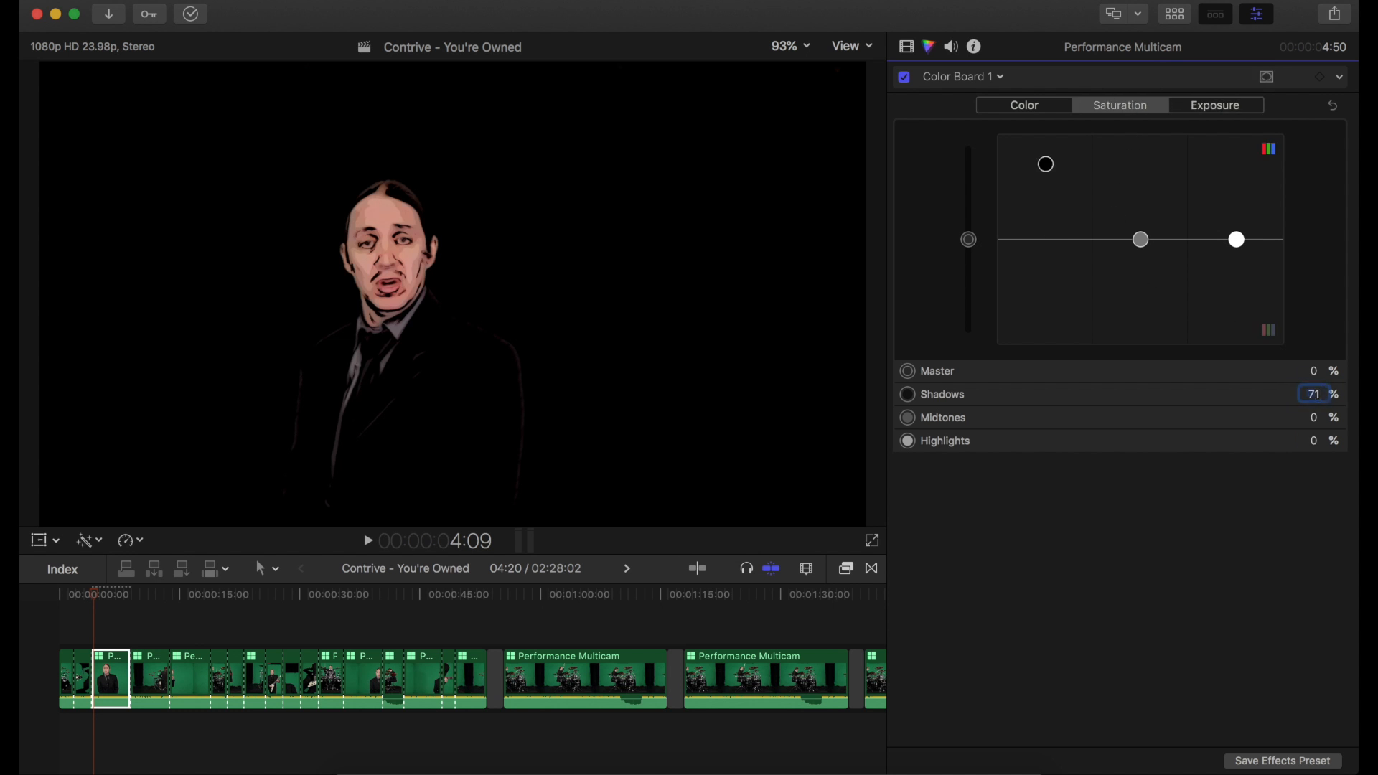
{"action": "mouse_move", "coordinate": [1047, 165]}
{"action": "left_mouse_down"}
{"action": "mouse_move", "coordinate": [1058, 246]}
{"action": "mouse_move", "coordinate": [1053, 173]}
{"action": "left_mouse_up"}
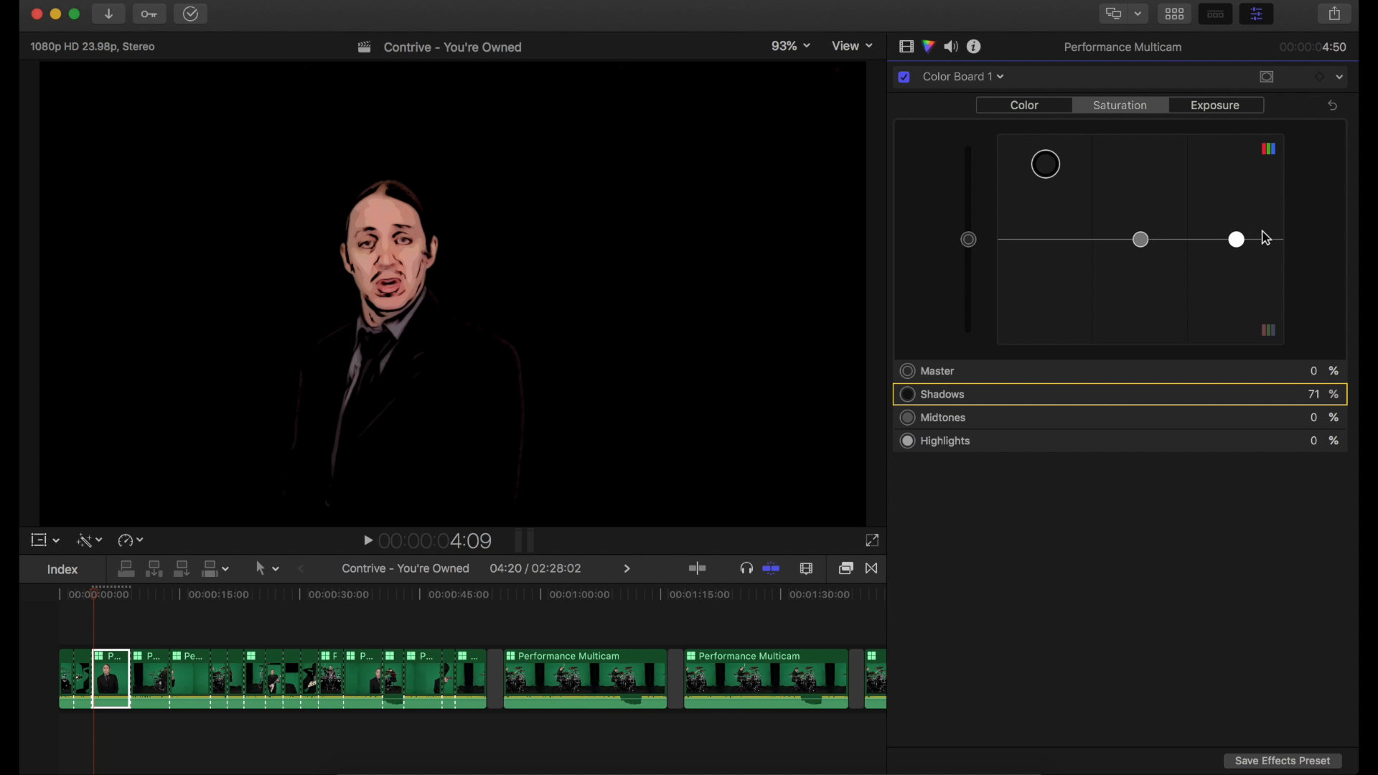
Try different highlights levels on the Color Board, finishing at 55%.
{"action": "left_click", "coordinate": [1237, 240]}
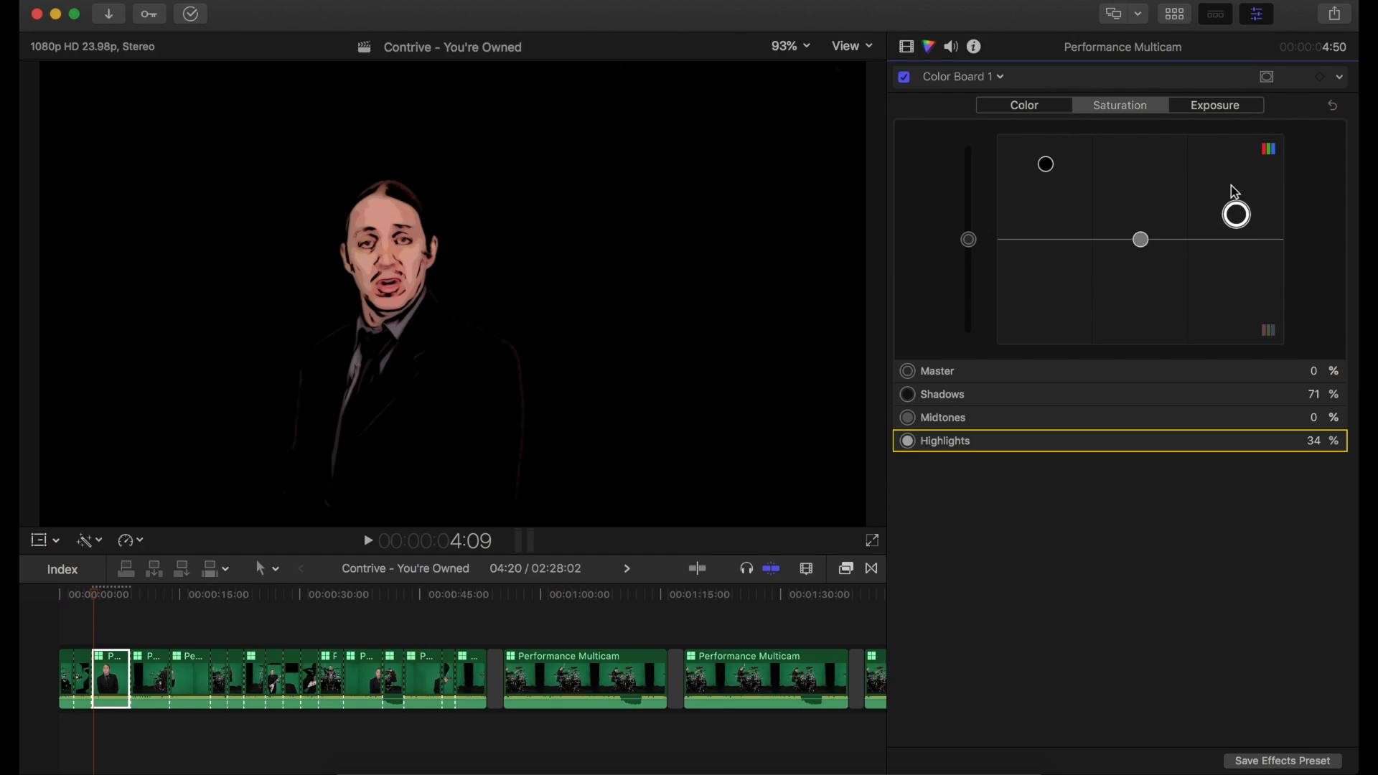
{"action": "mouse_move", "coordinate": [1236, 213]}
{"action": "left_mouse_down"}
{"action": "mouse_move", "coordinate": [1237, 150]}
{"action": "mouse_move", "coordinate": [1236, 220]}
{"action": "left_mouse_up"}
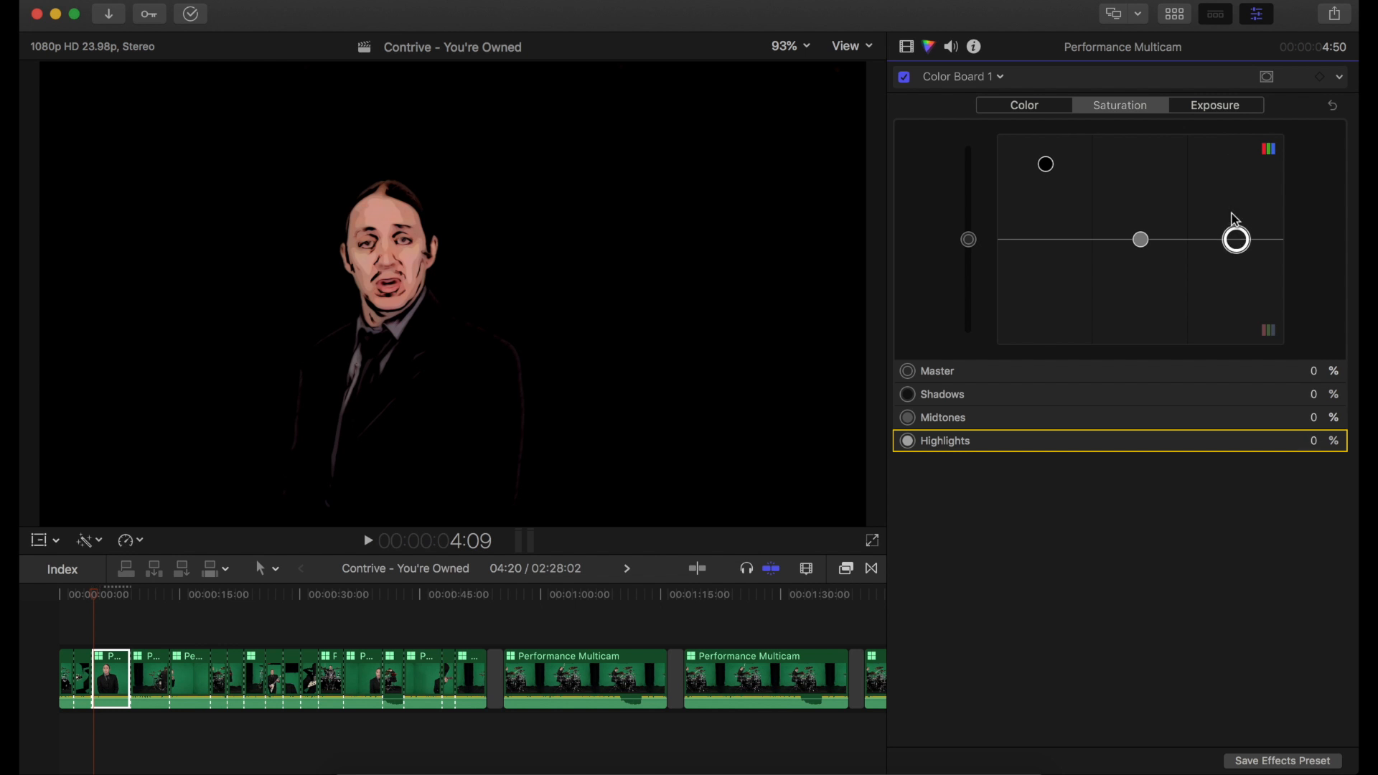
{"action": "left_click_drag", "start_coordinate": [1234, 223], "coordinate": [1233, 181]}
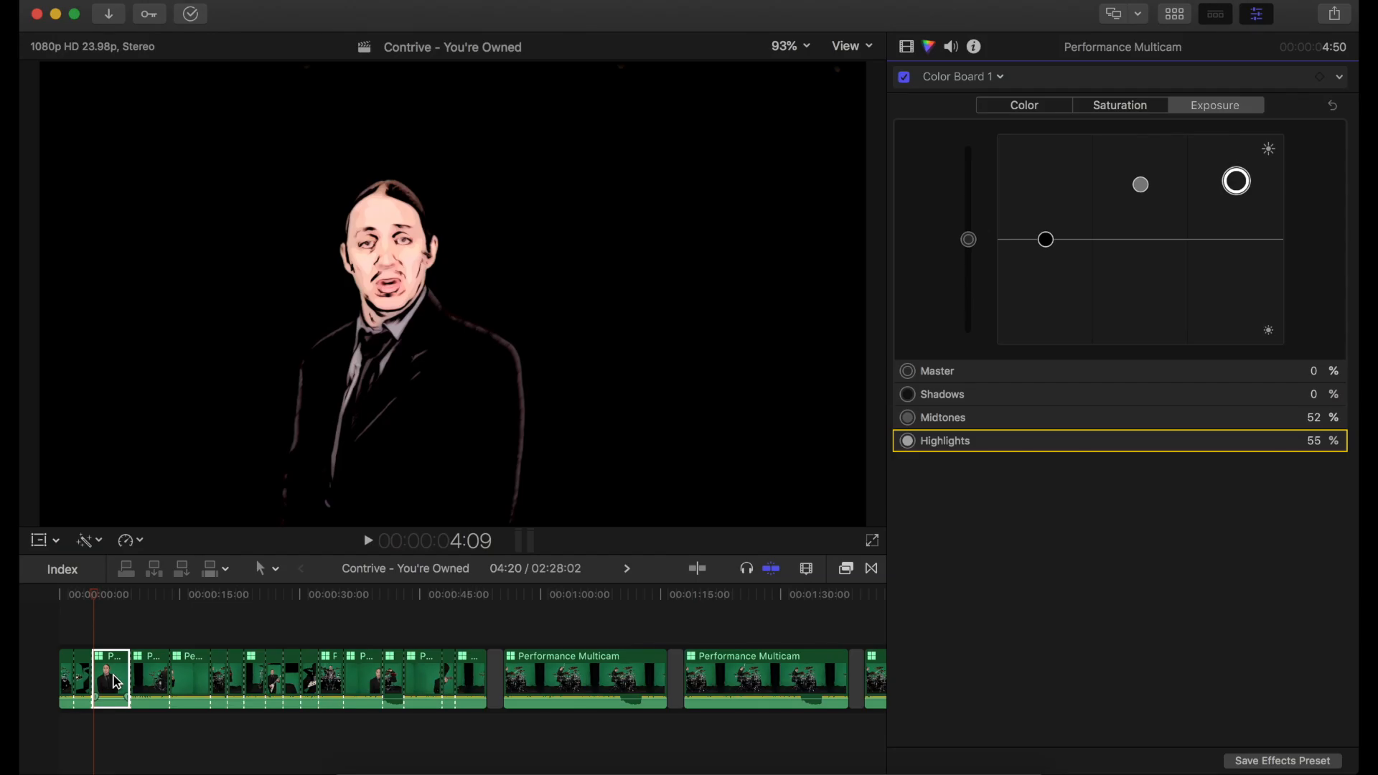
Open the selected Performance Multicam clip to show its individual angles.
{"action": "double_click", "coordinate": [116, 681]}
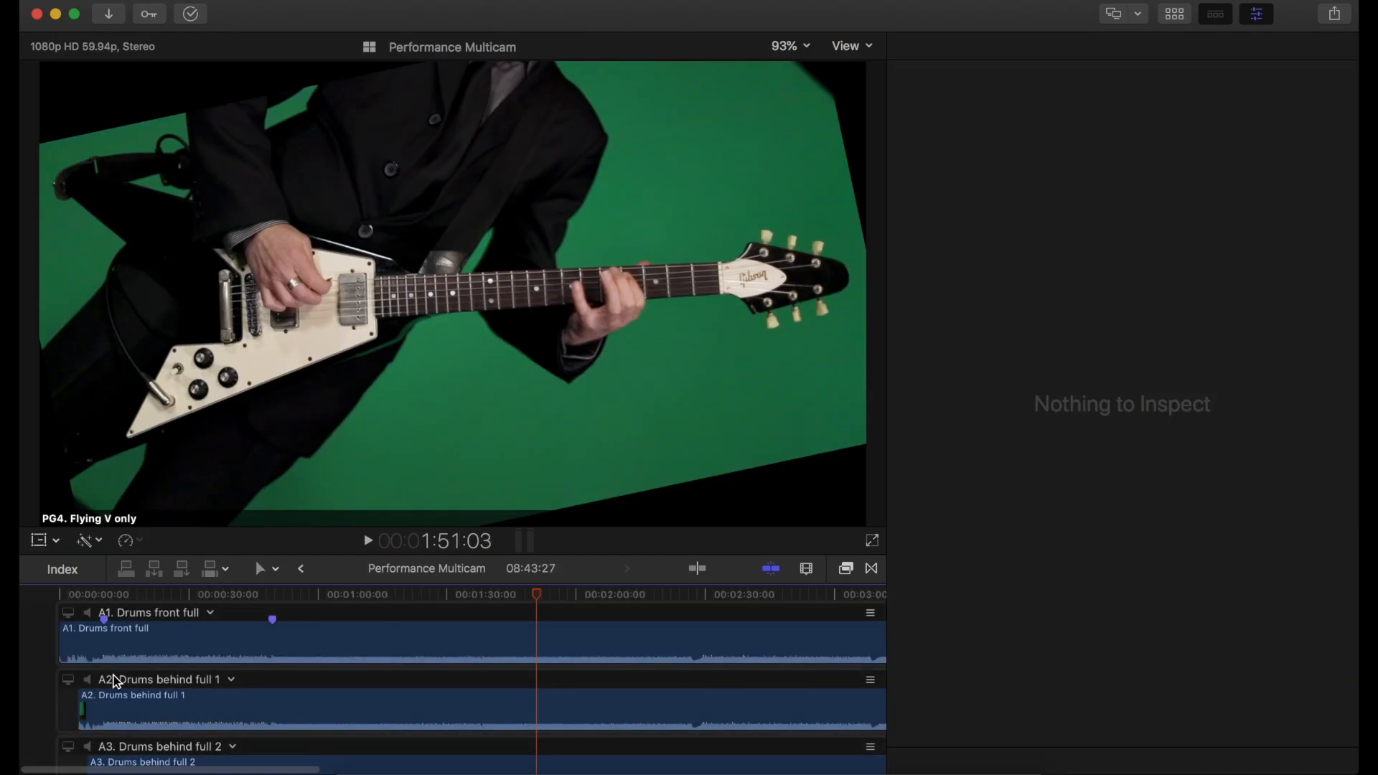